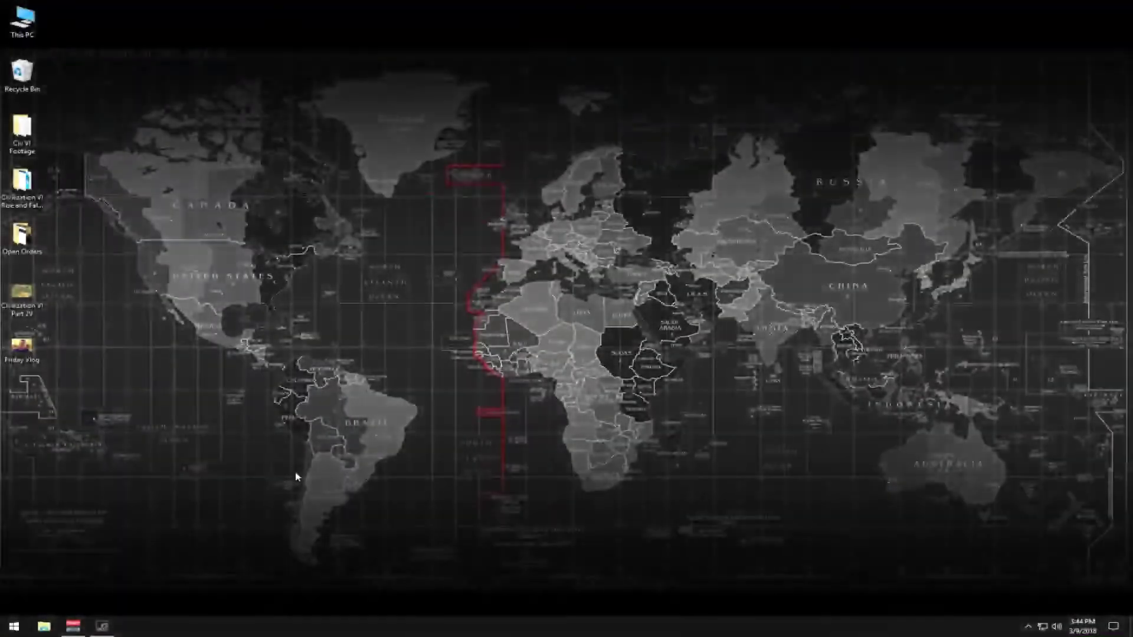
Step: Launch HandBrake from the Start menu and pick the Friday Vlog video on the desktop
left_click(15, 626)
scroll(244, 506, "down", 8)
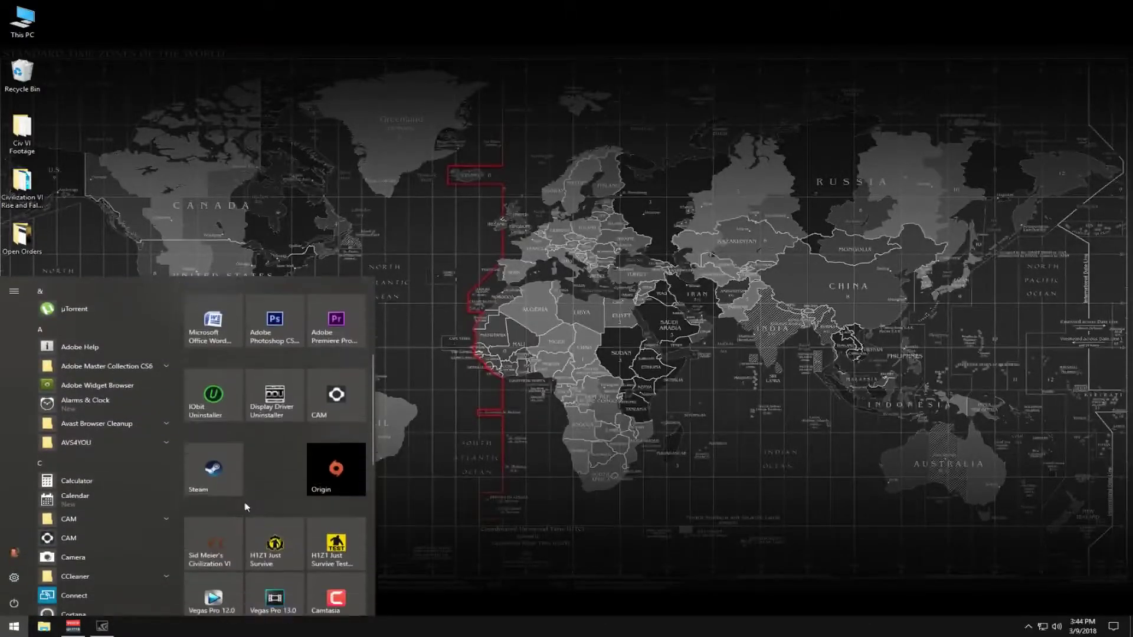
left_click(555, 486)
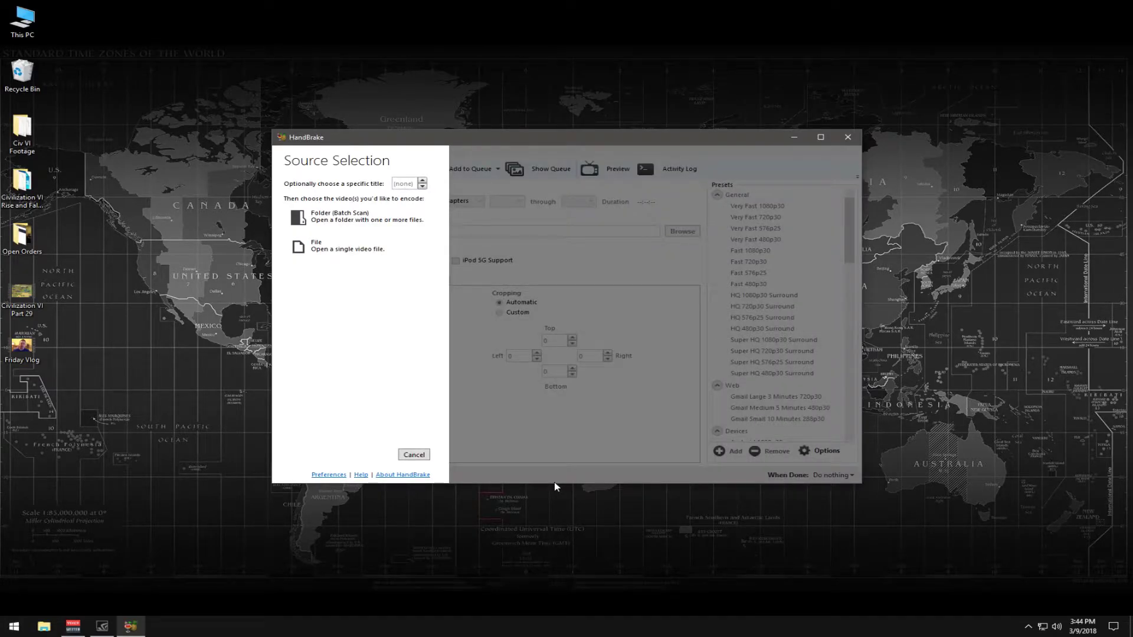
left_click(21, 348)
right_click(20, 348)
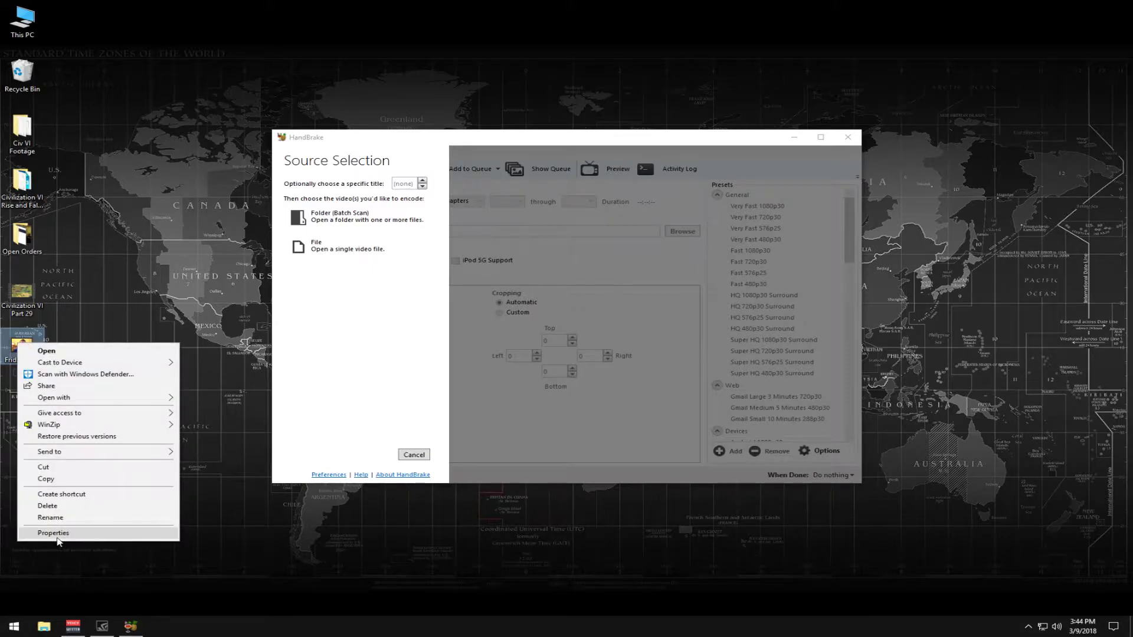
left_click(67, 538)
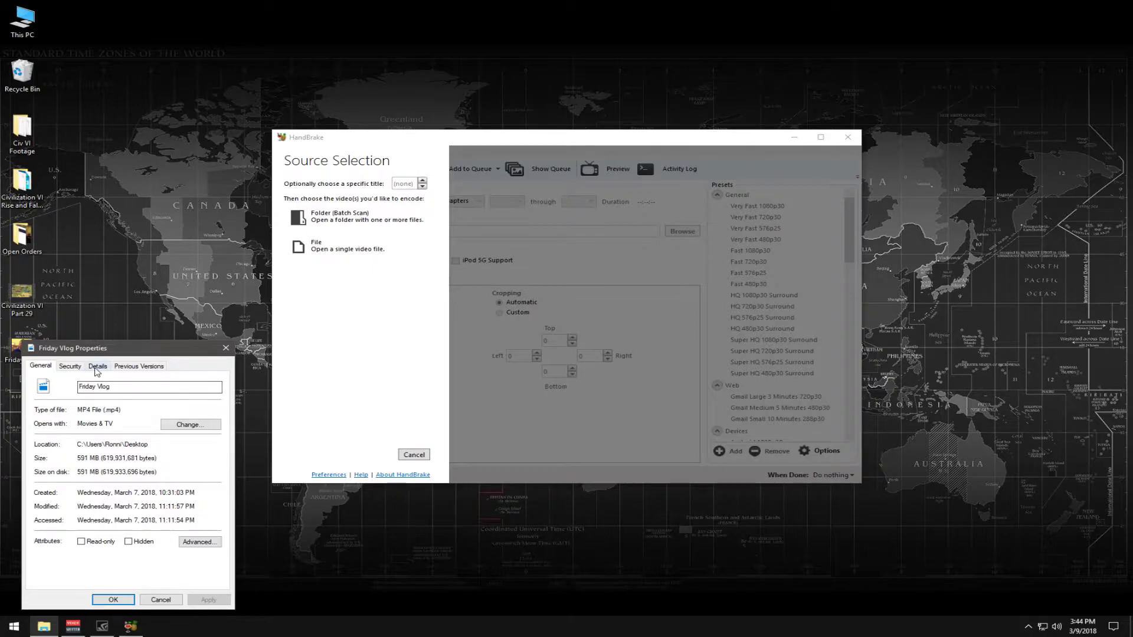
left_click(98, 366)
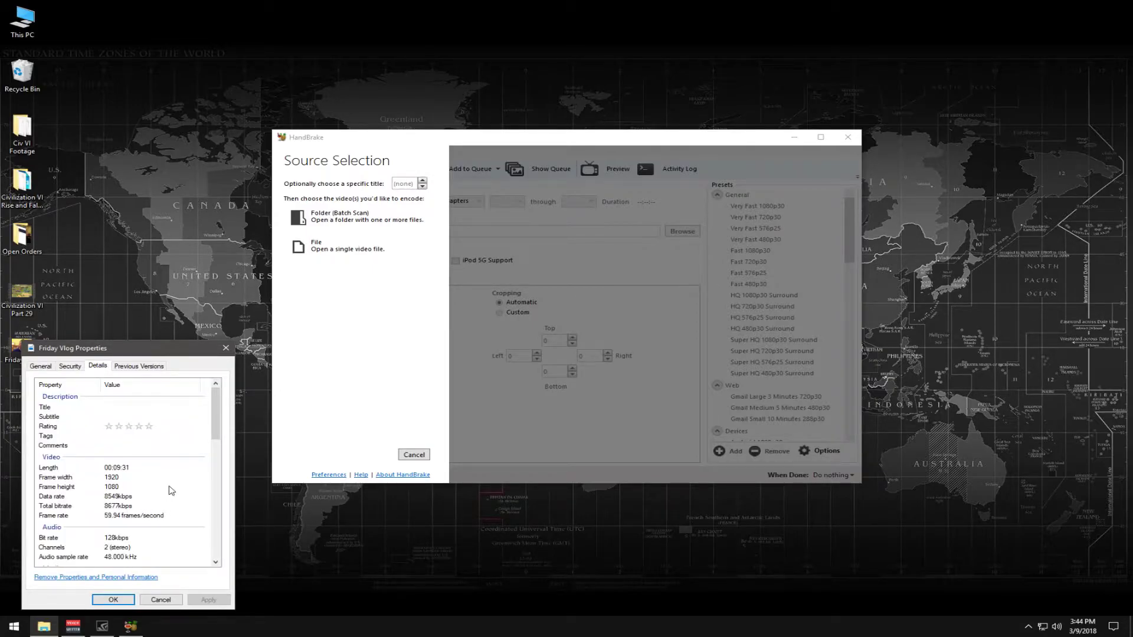
left_click(41, 366)
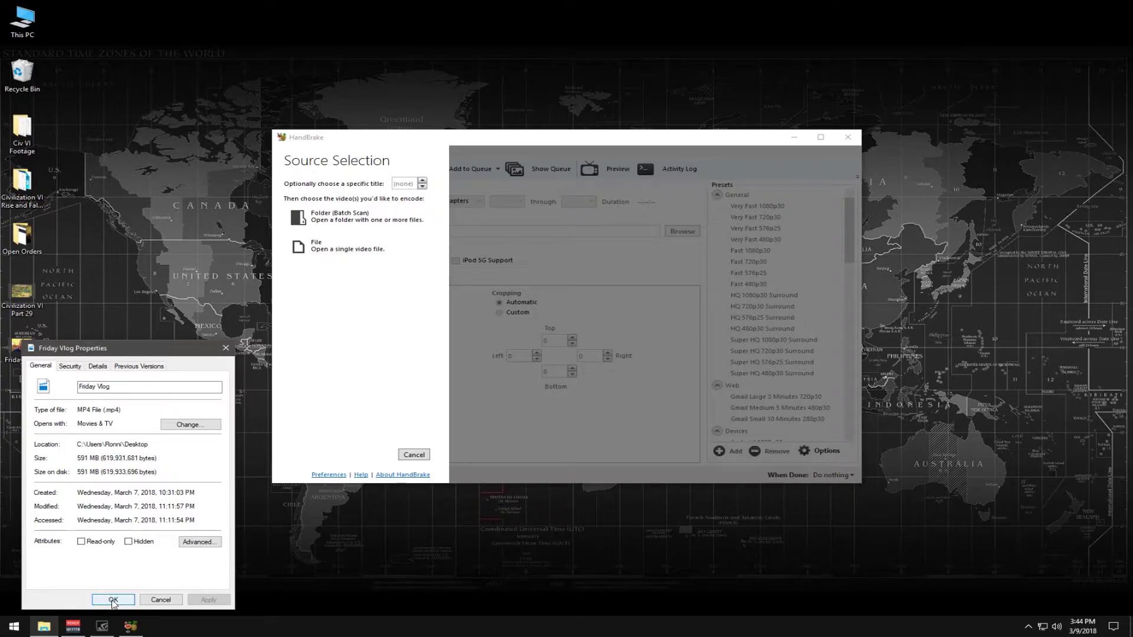
left_click(112, 600)
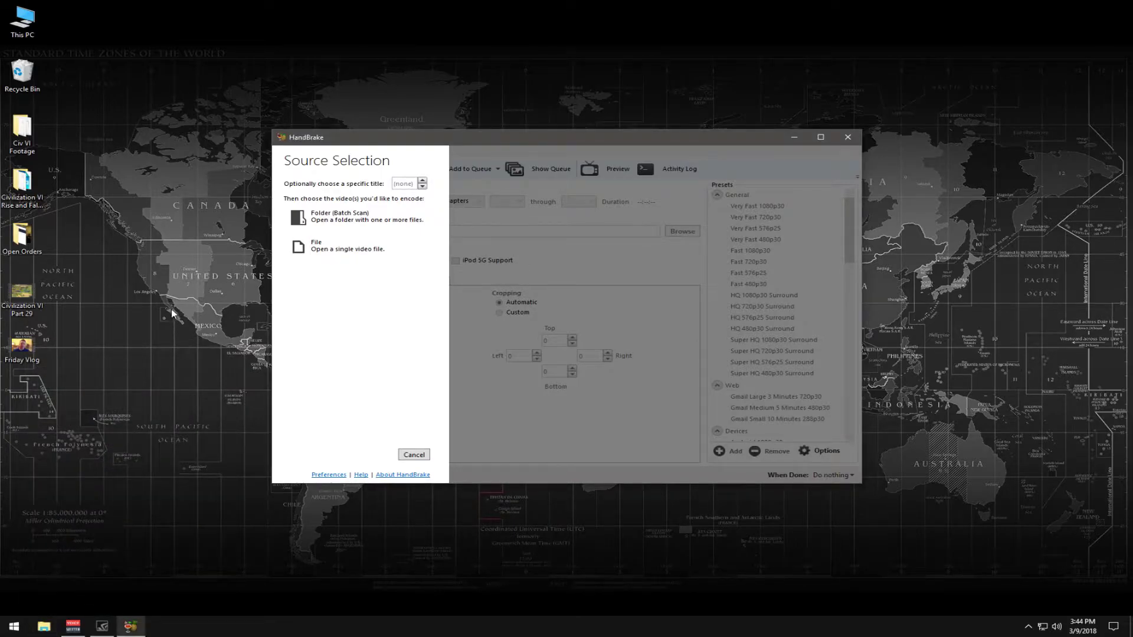
double_click(26, 25)
left_click(116, 207)
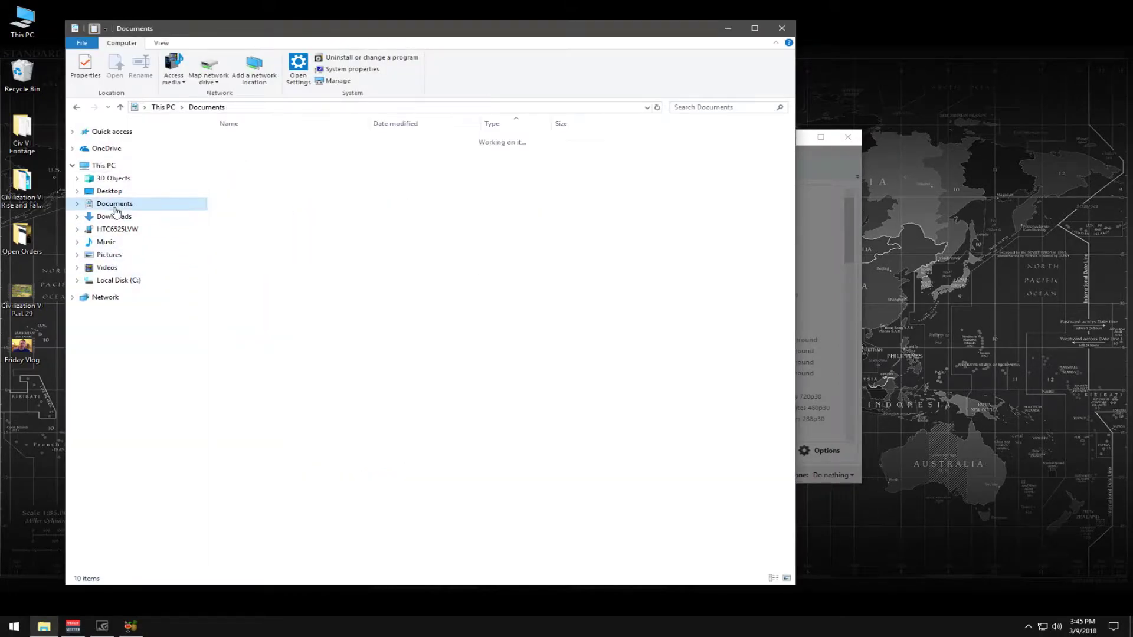
left_click(250, 295)
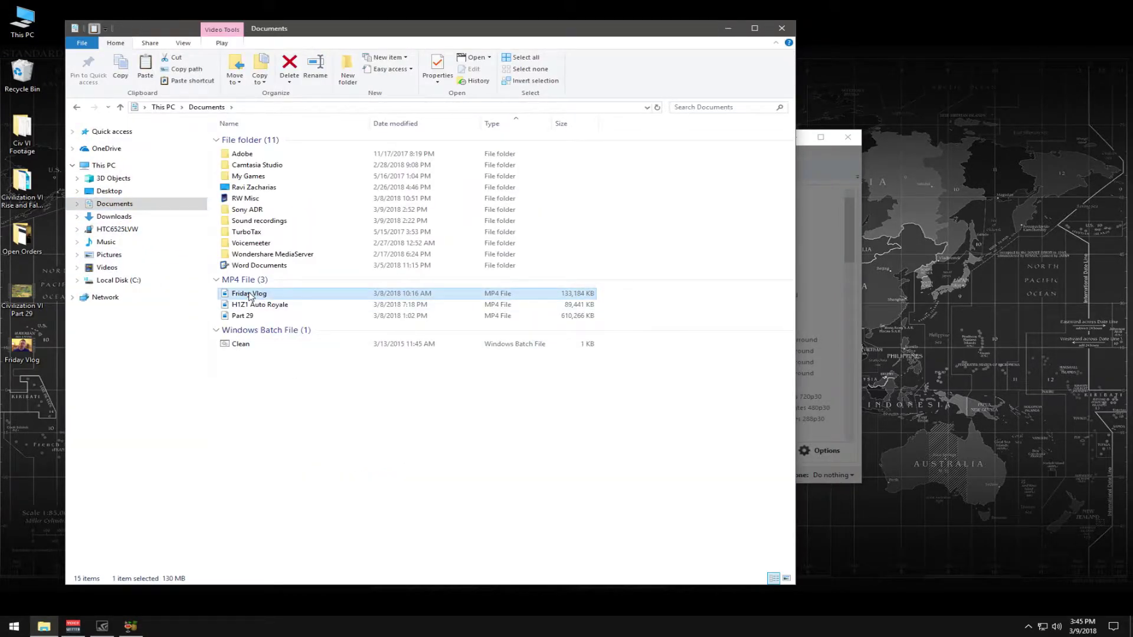
right_click(250, 295)
left_click(295, 484)
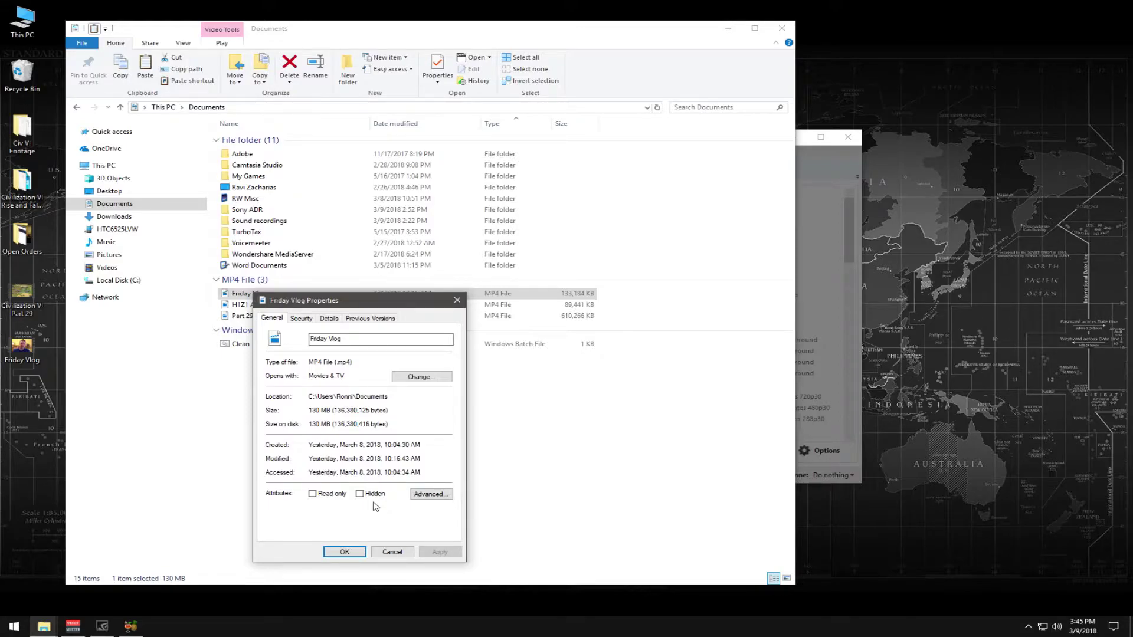
left_click(345, 552)
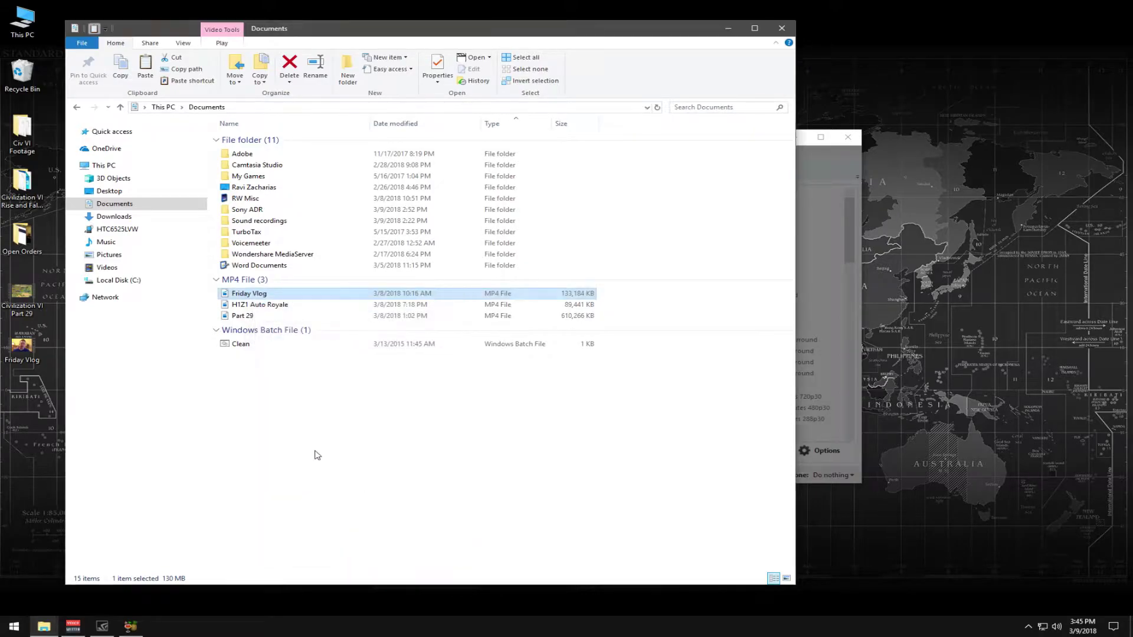
left_click(782, 28)
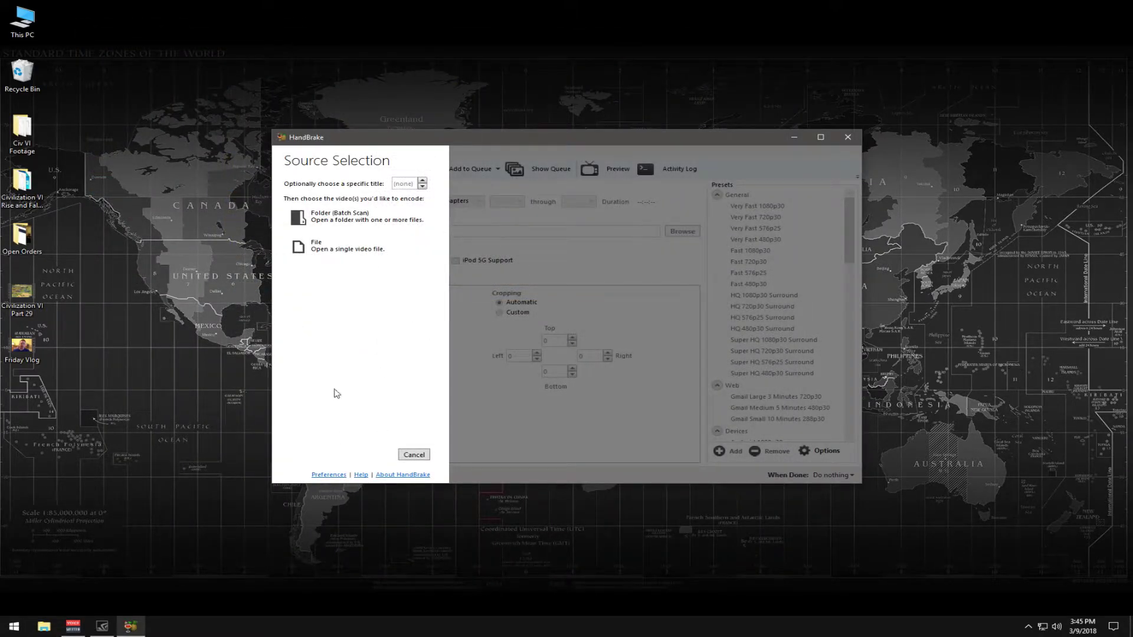
Step: Load Friday Vlog (1920x1080, 9:31) into HandBrake as the source
left_click_drag(40, 364, 570, 287)
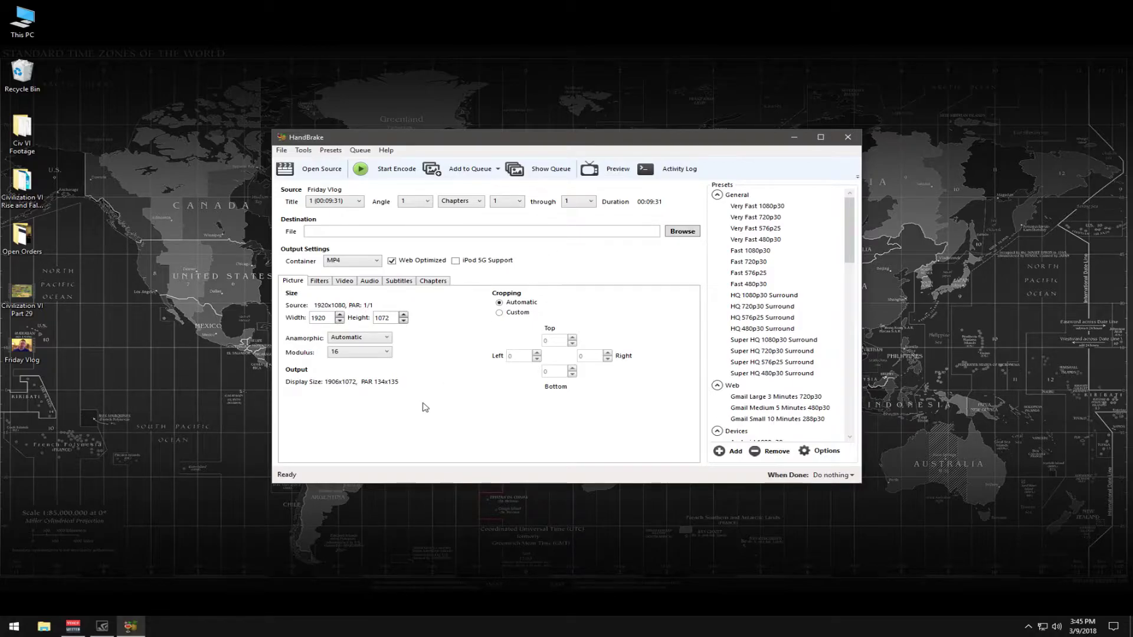
scroll(850, 259, "down", 1)
scroll(852, 247, "up", 1)
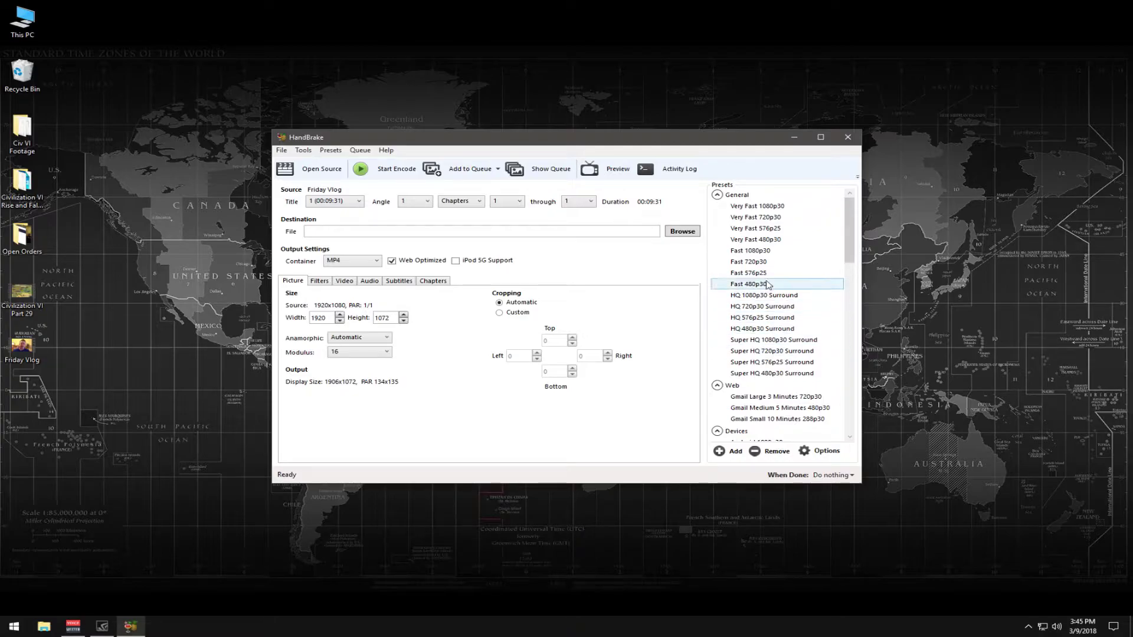
Step: Apply the Fast 1080p30 preset, keep the MP4 container and enable Web Optimized
left_click(755, 252)
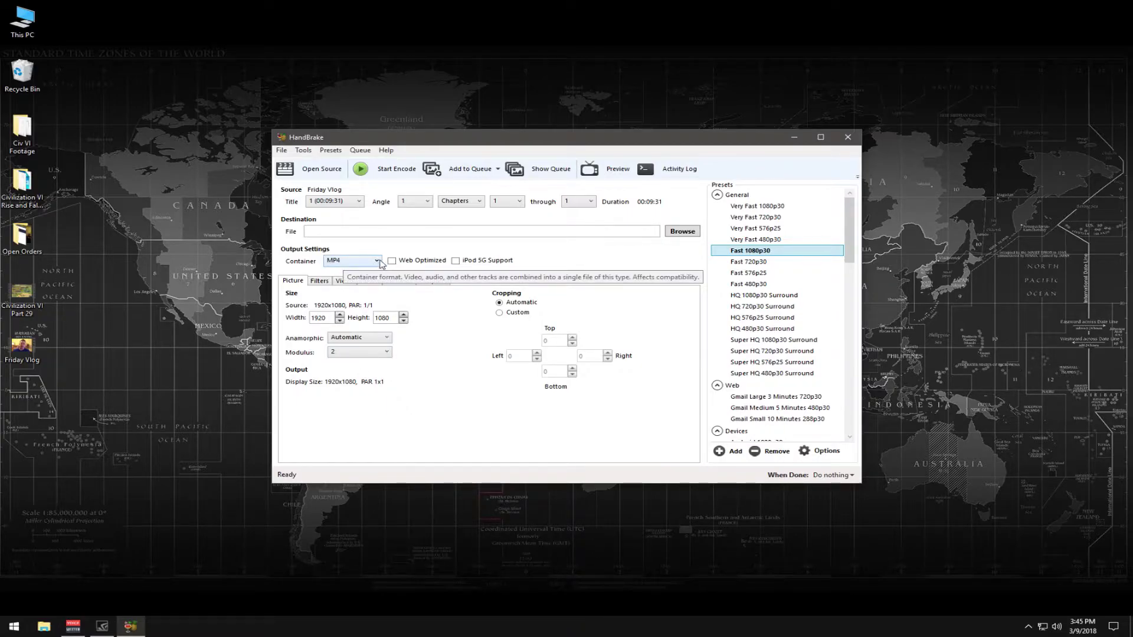
left_click(377, 262)
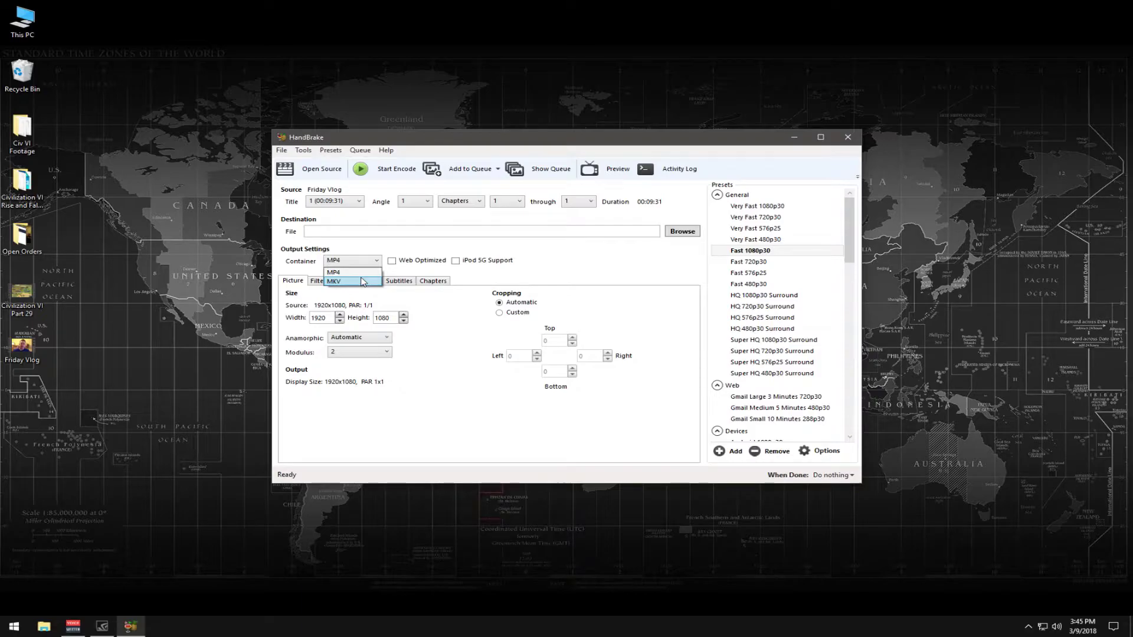
left_click(360, 264)
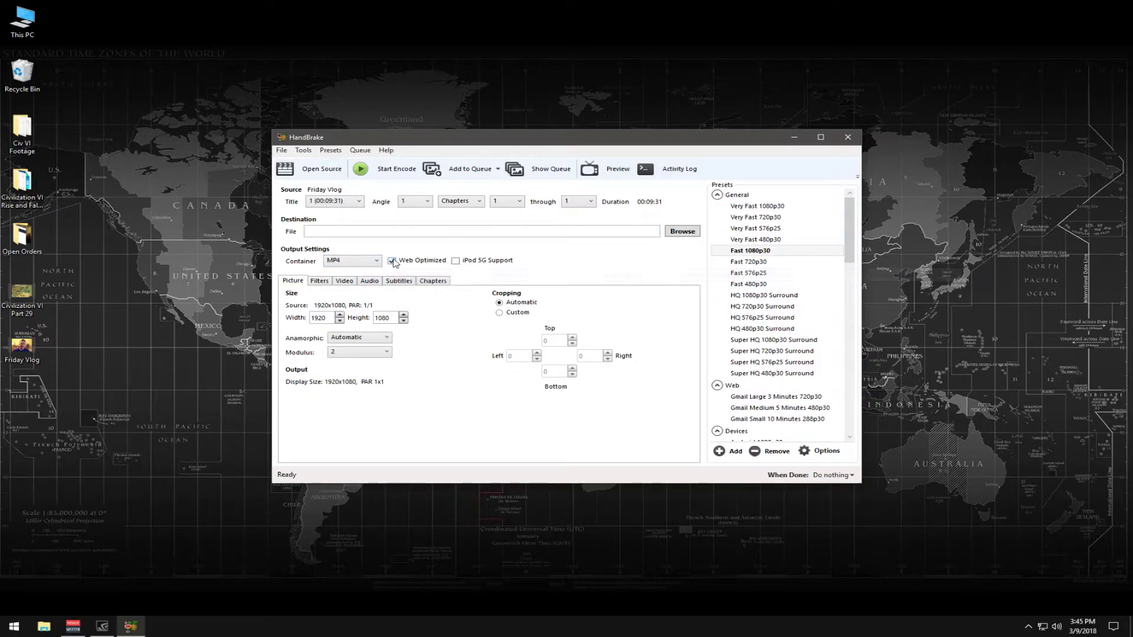
left_click(393, 261)
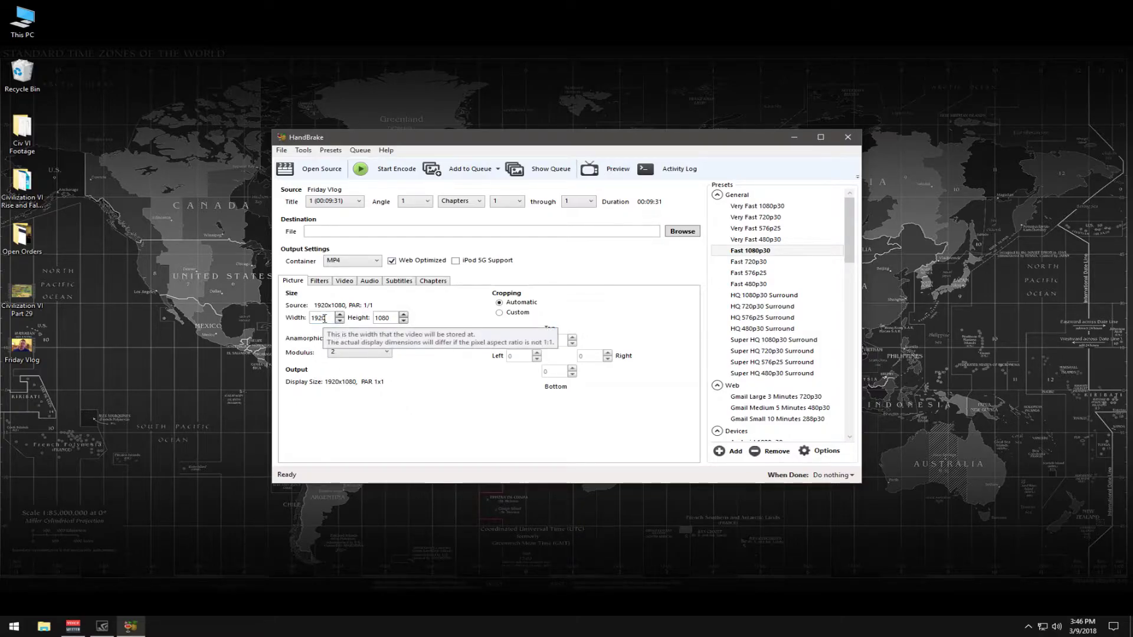
Step: Set the output width to 1080 and height to 720, giving a 1280x720 display
double_click(323, 319)
type("1080")
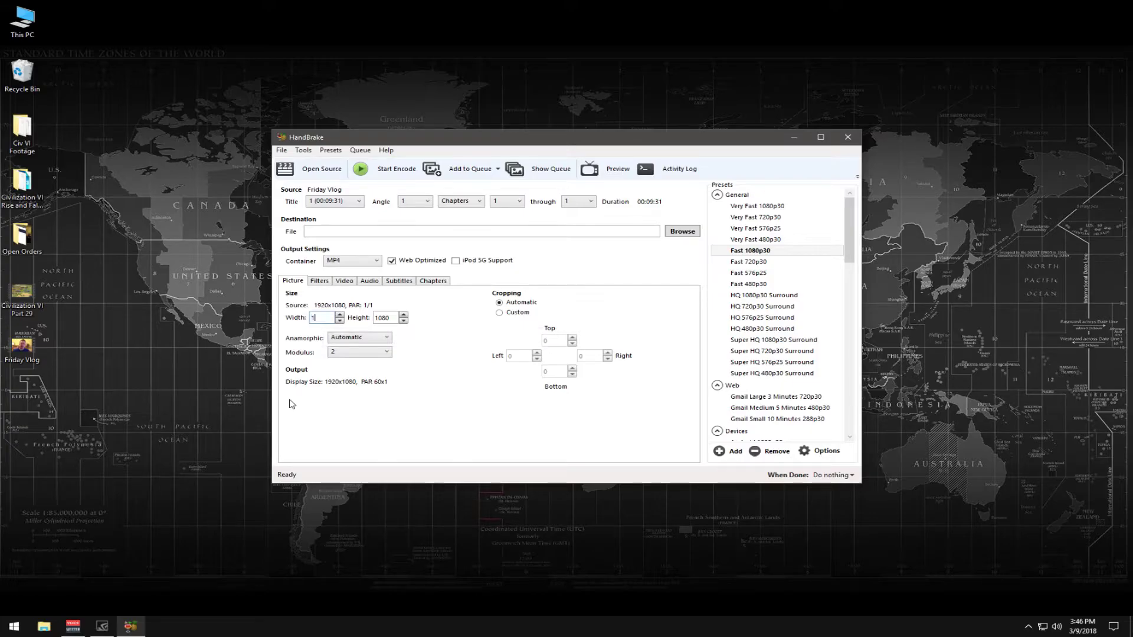
double_click(384, 317)
type("720")
Step: Review the Filters, Video, Audio and Subtitles tabs, ending on Chapters showing one 00:09:31 chapter
left_click(320, 281)
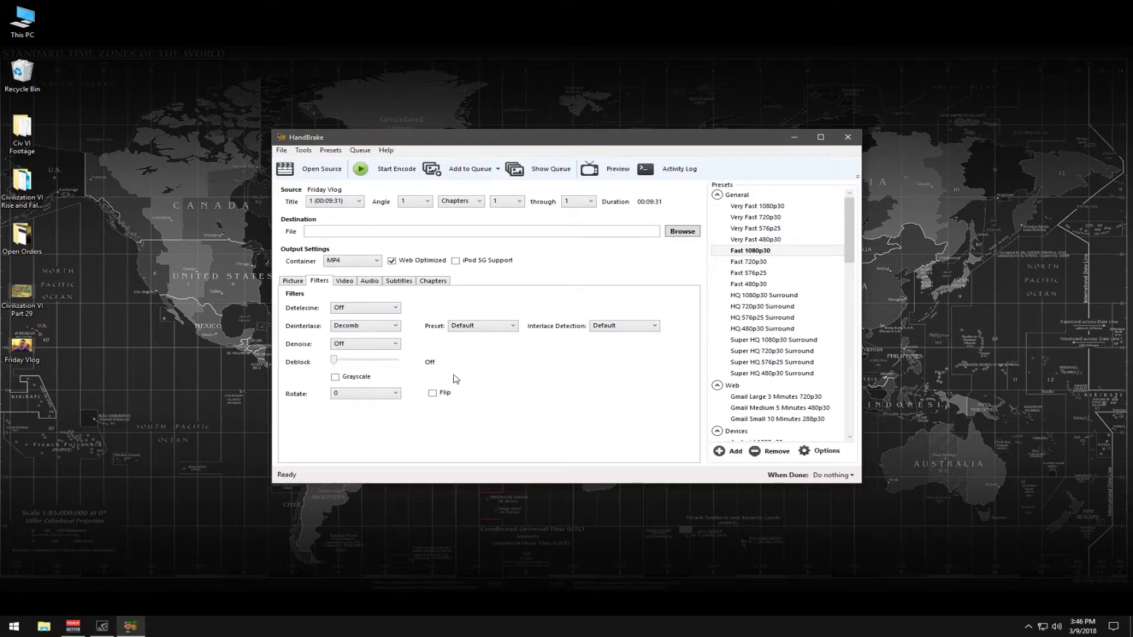
left_click(344, 281)
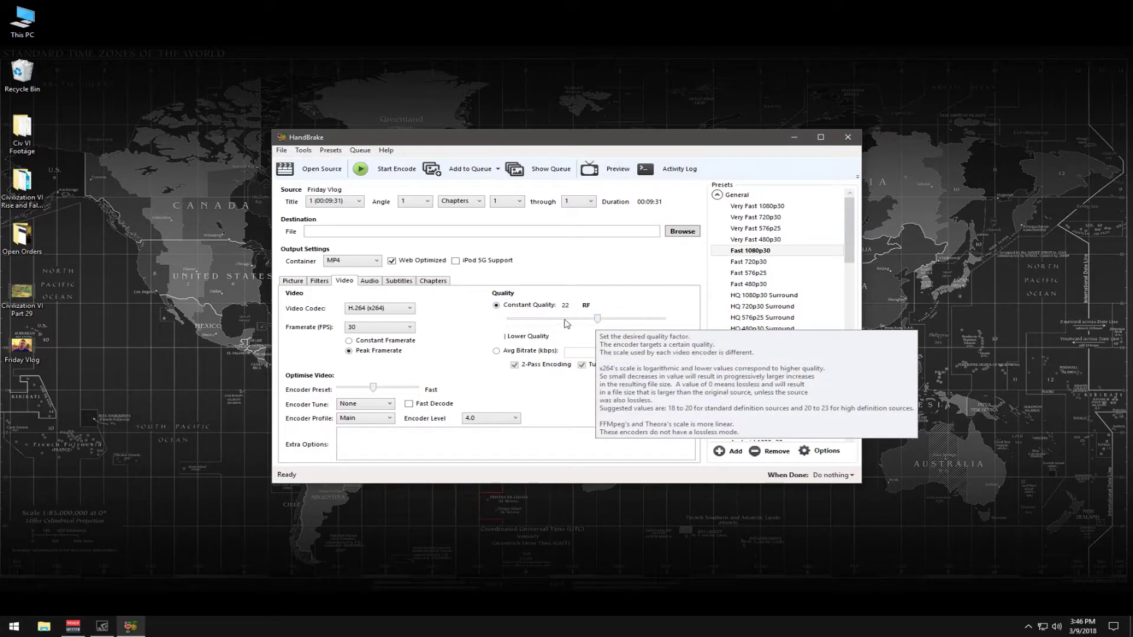
left_click(369, 282)
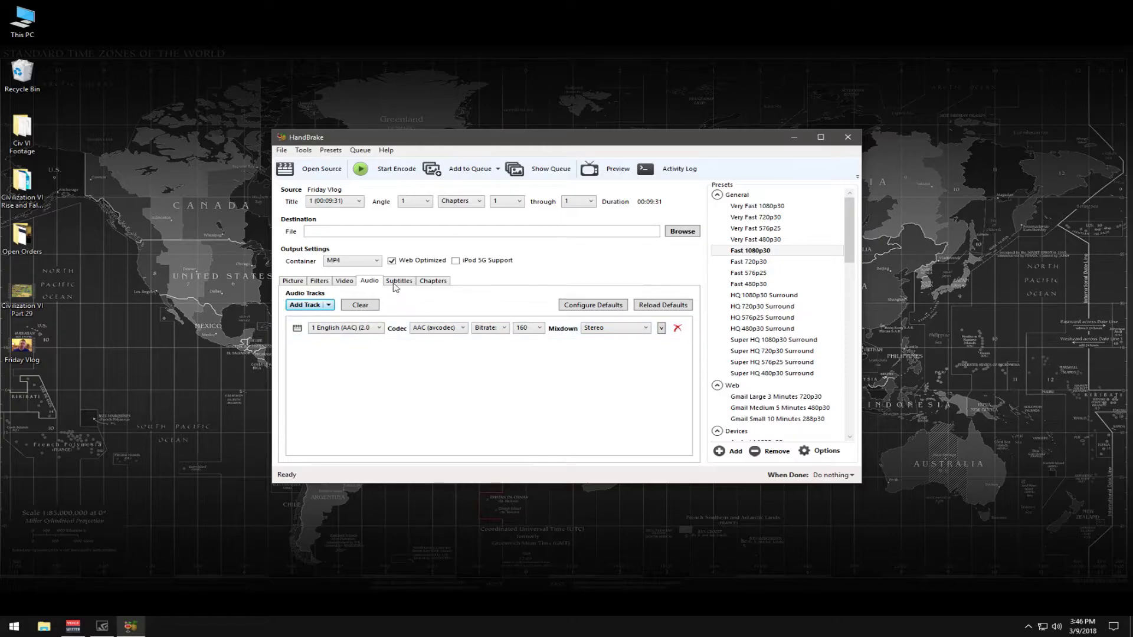
left_click(397, 283)
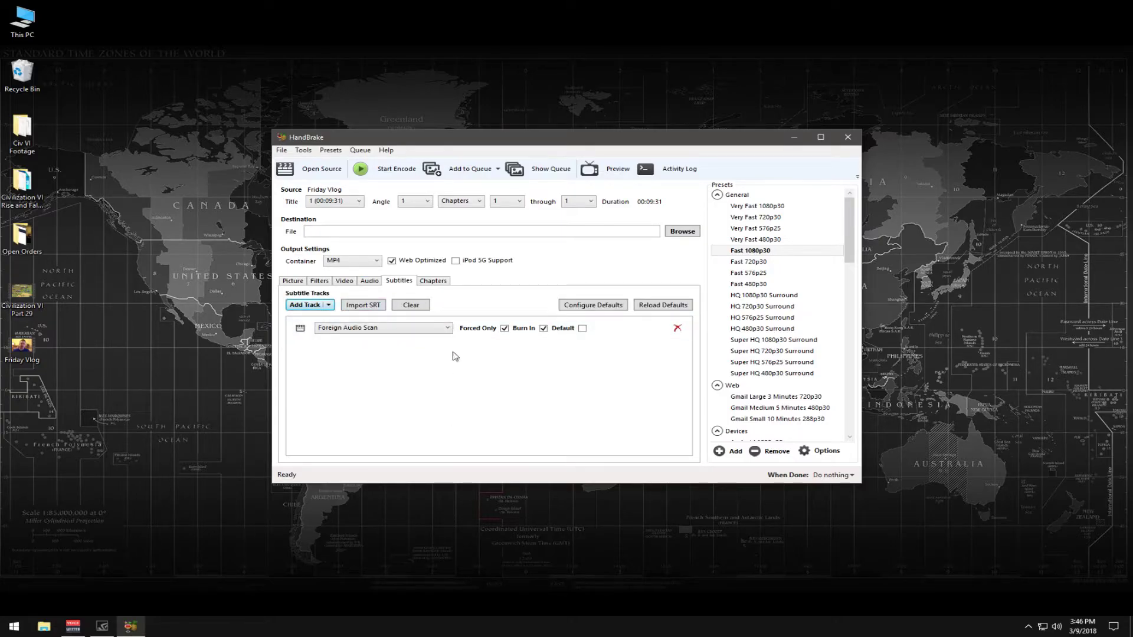
left_click(431, 284)
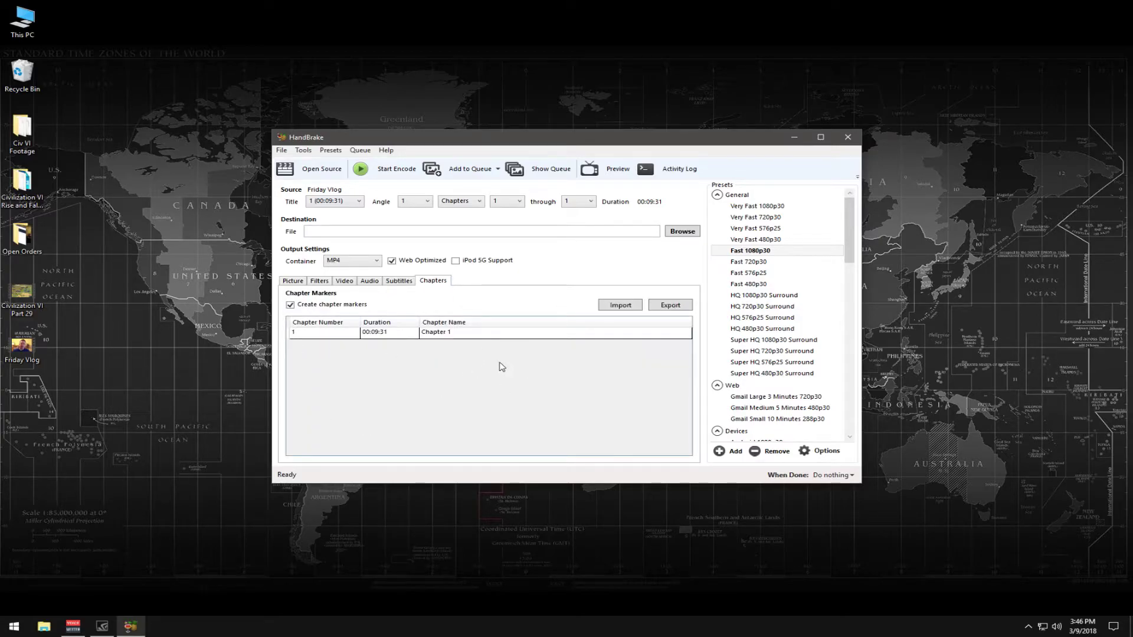
Step: Set the output file to Documents\Test DTube.mp4 and start the 720p encode
left_click(295, 282)
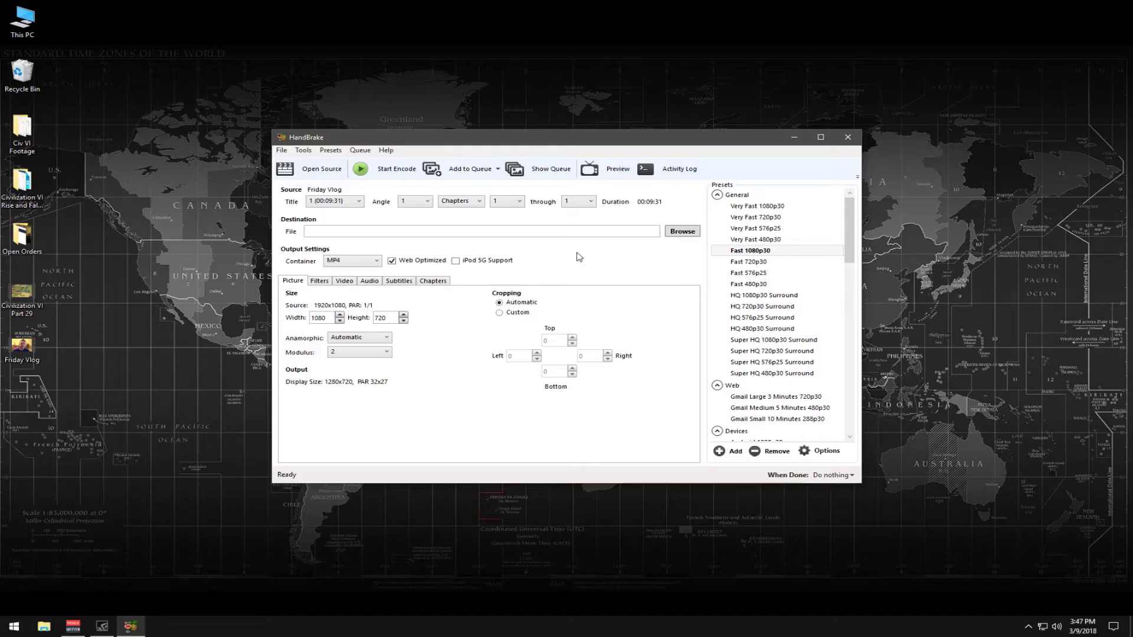
left_click(683, 233)
type("Test DTube")
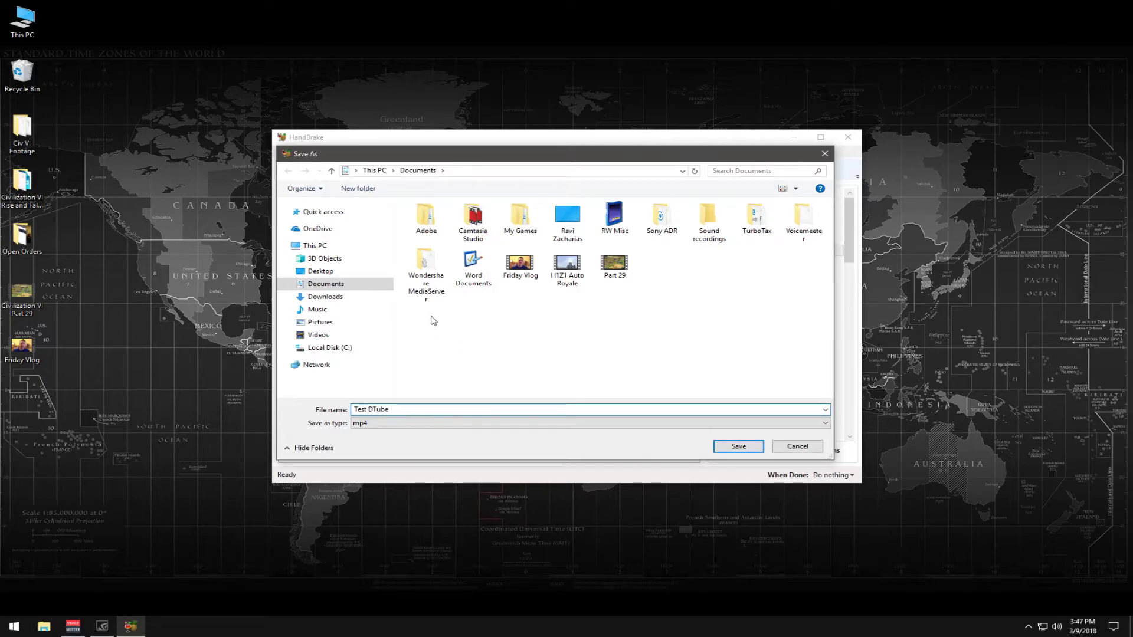
left_click(325, 284)
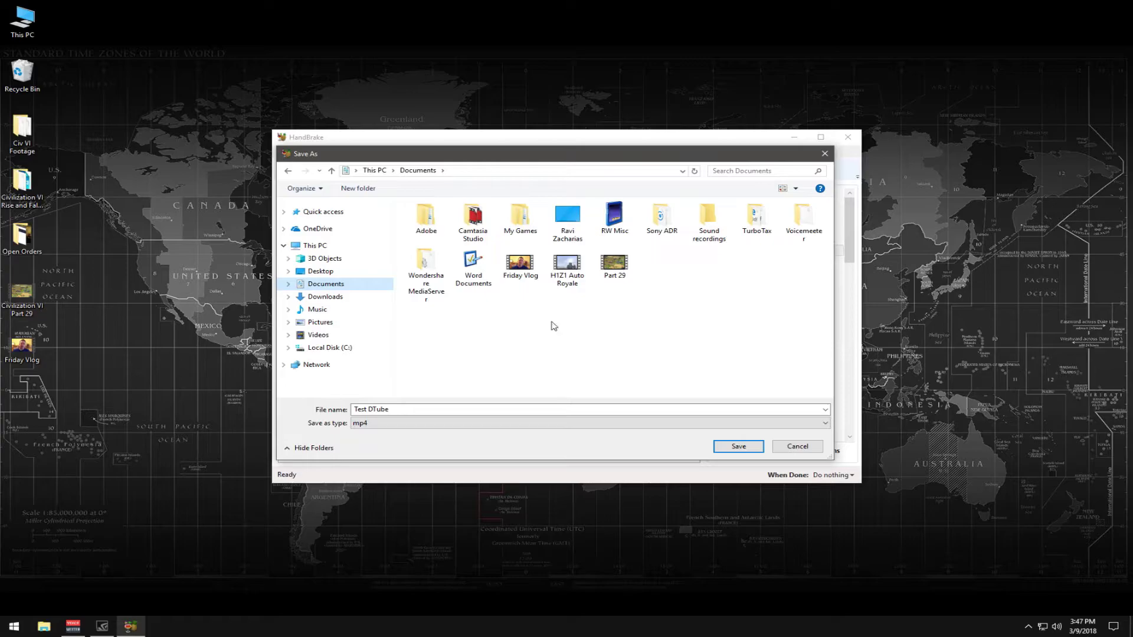
left_click(736, 446)
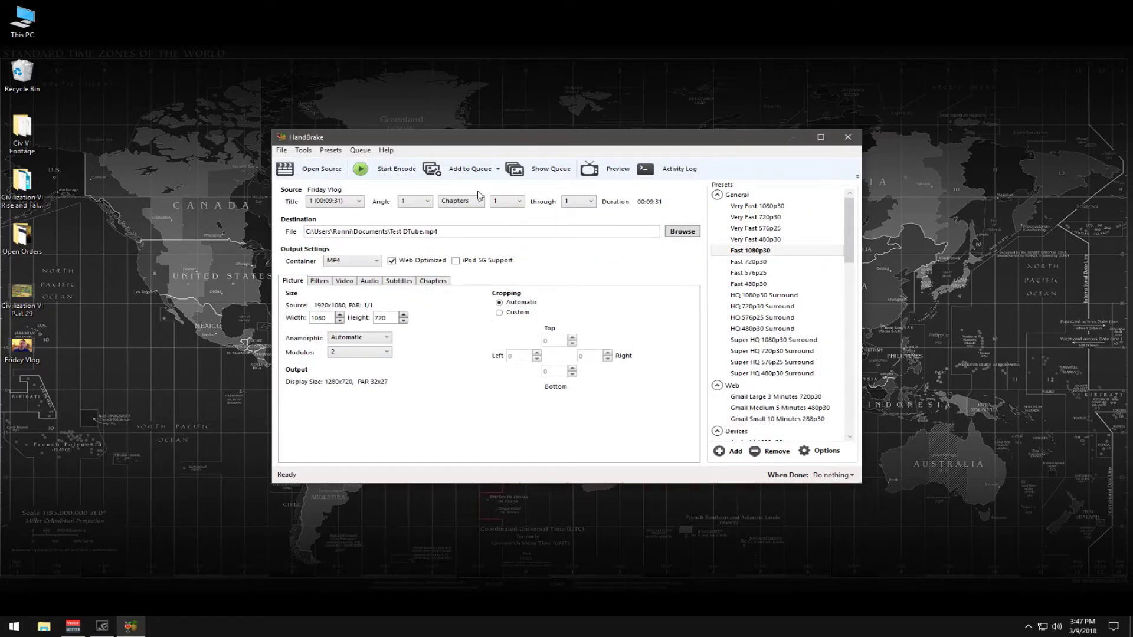
left_click(360, 171)
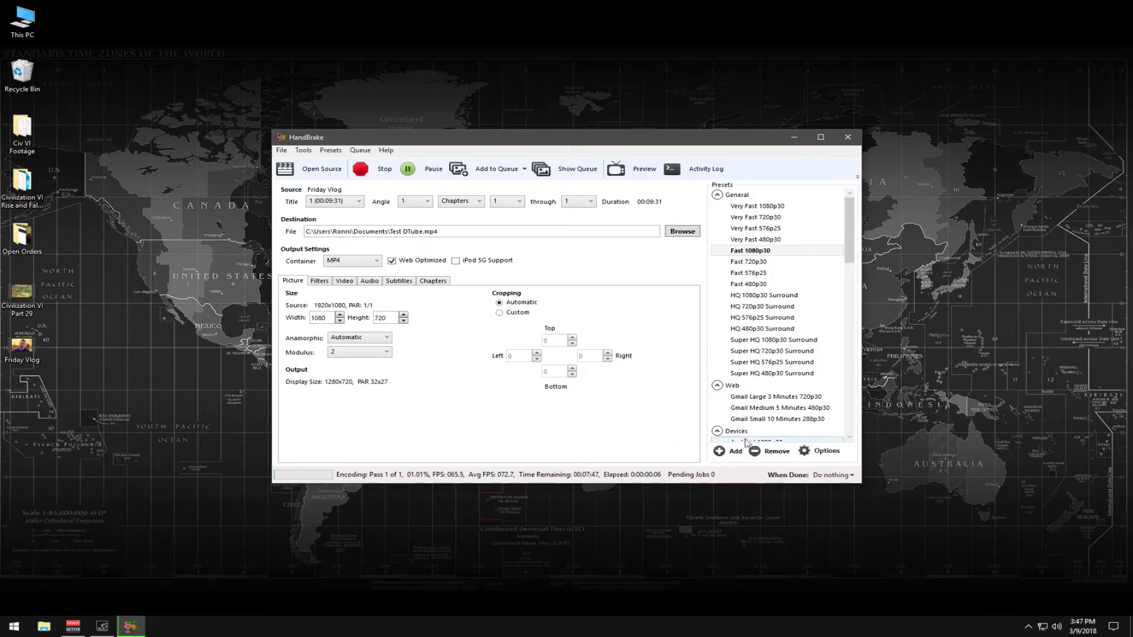
left_click(731, 451)
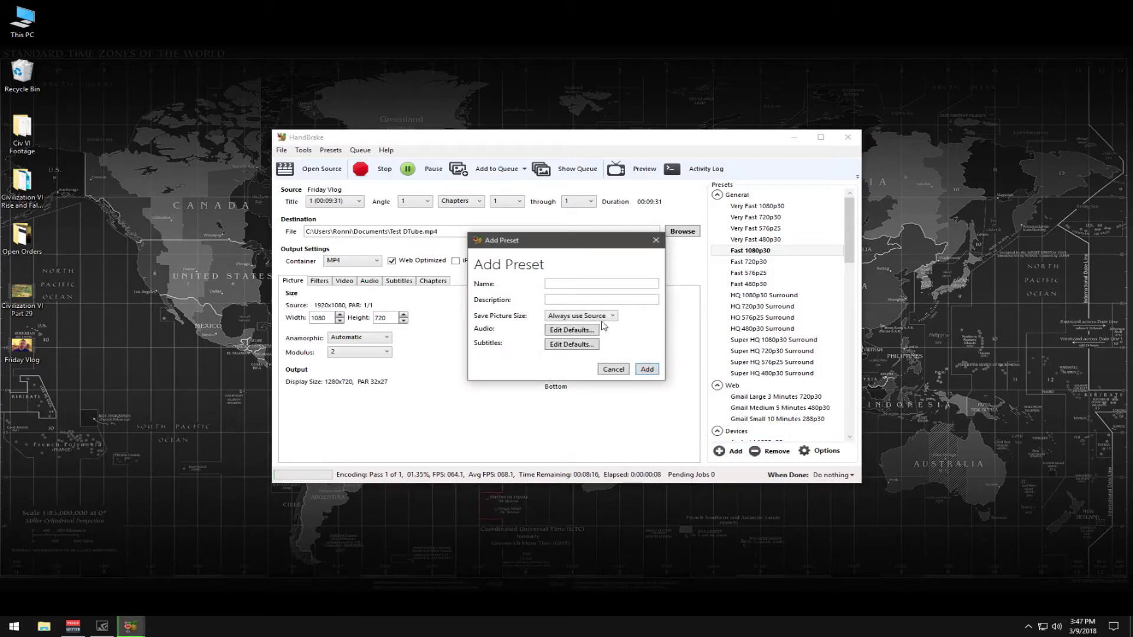
left_click(571, 284)
left_click(613, 370)
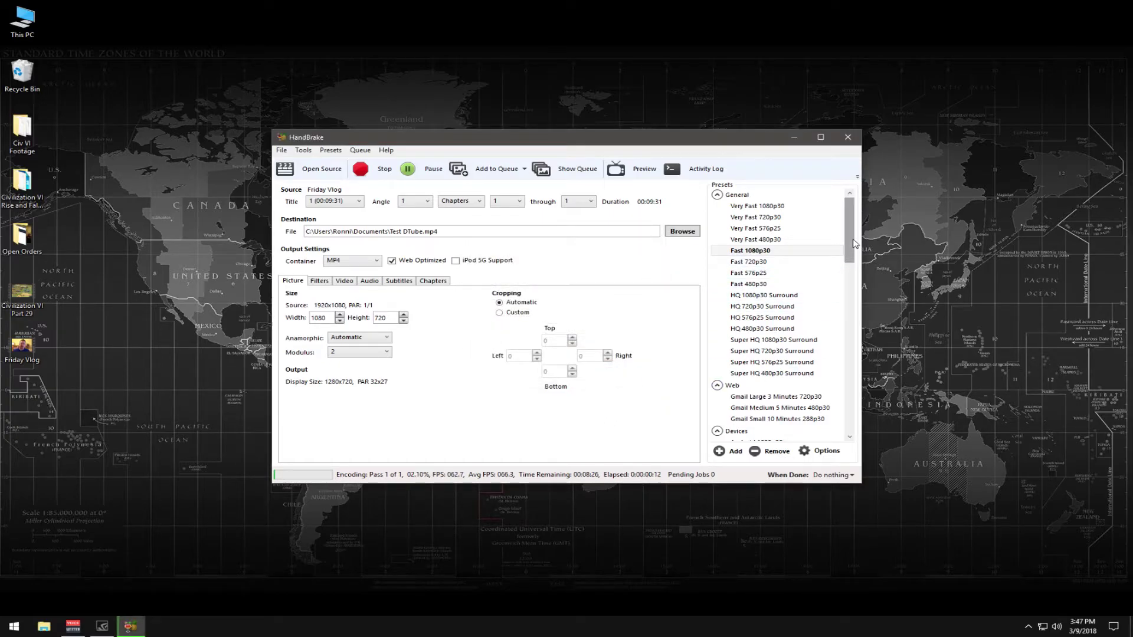
left_click_drag(849, 260, 849, 429)
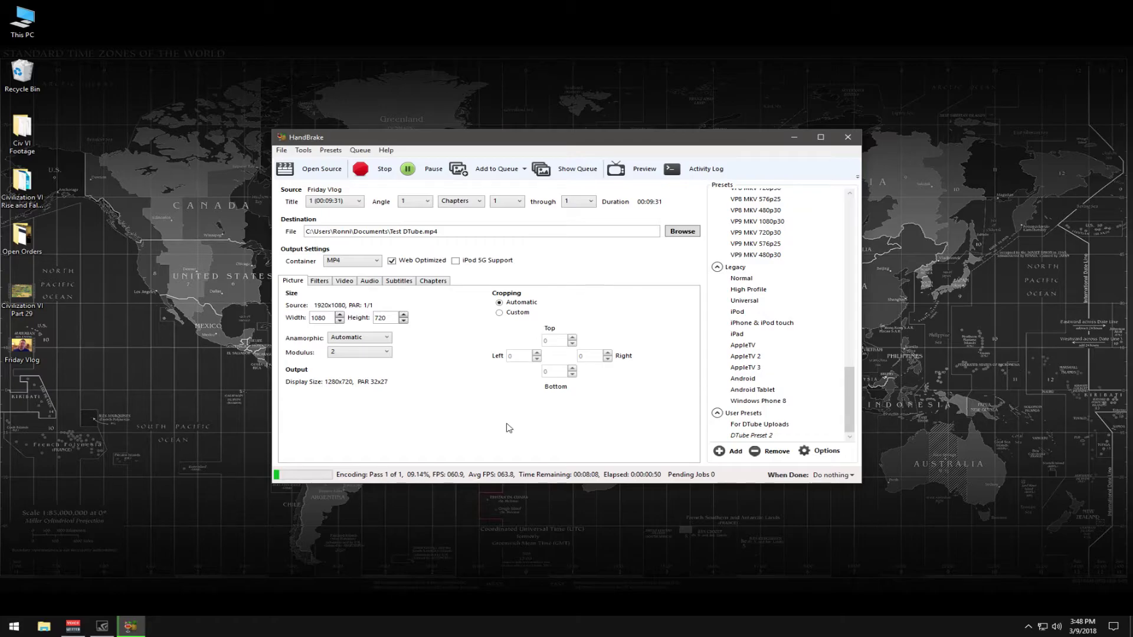
Step: Open DTube's upload page in Firefox and restore the browser to a smaller window
left_click(13, 627)
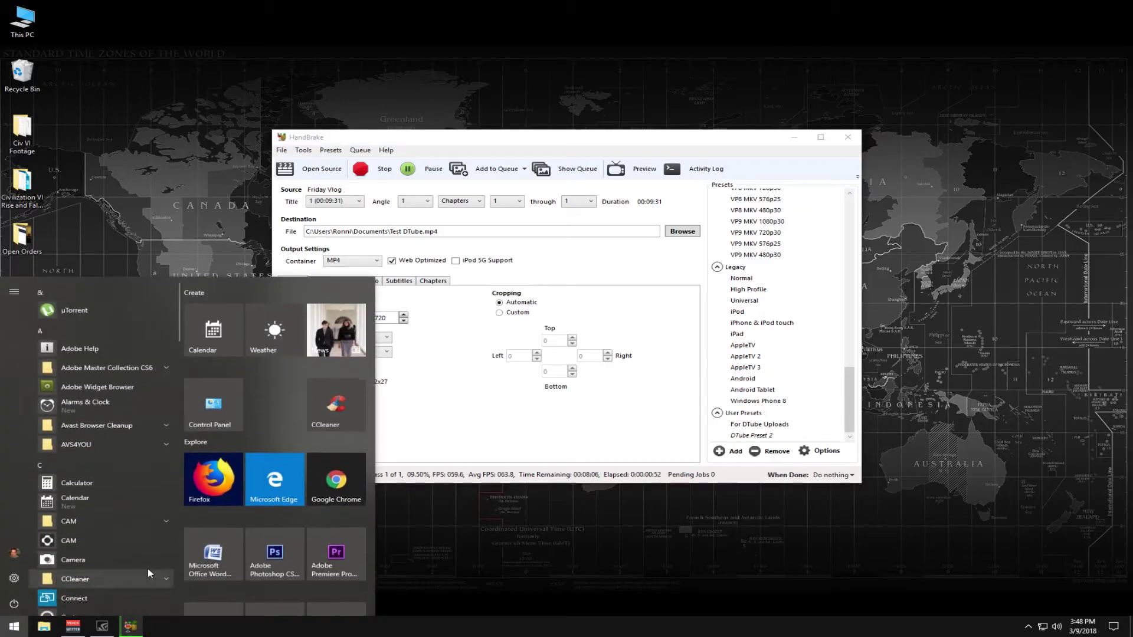
left_click(207, 477)
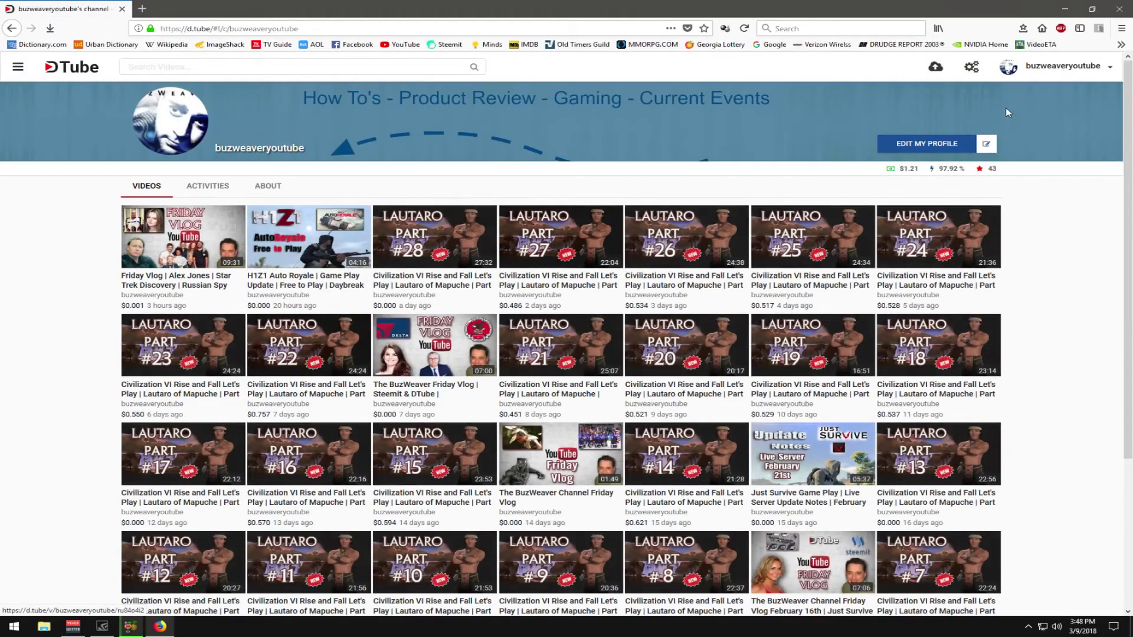
left_click(936, 68)
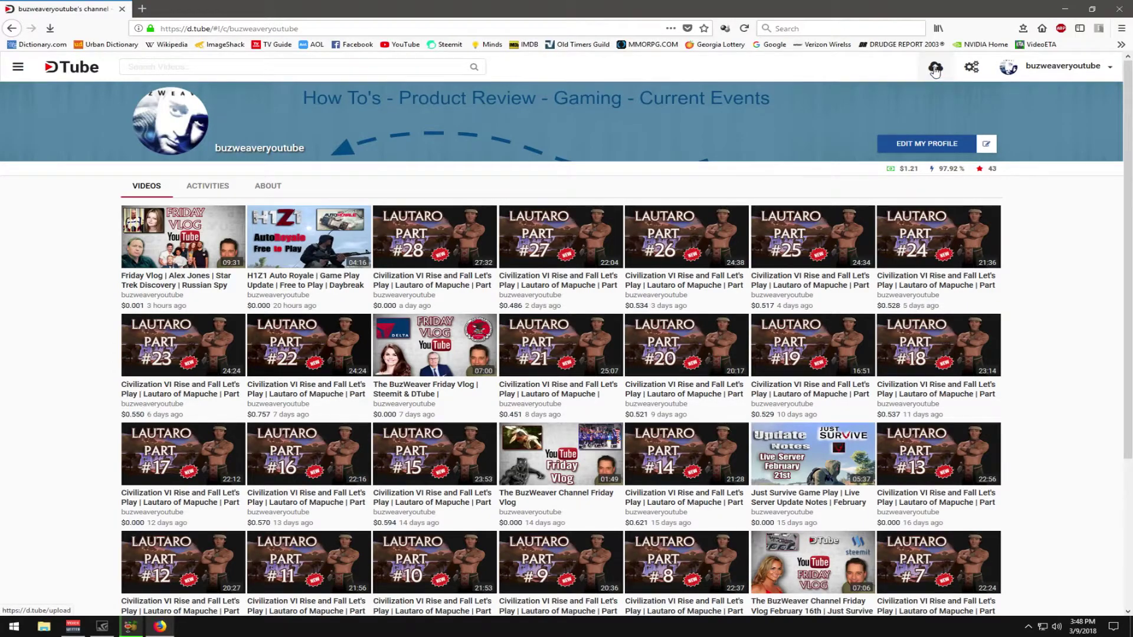
left_click(1092, 9)
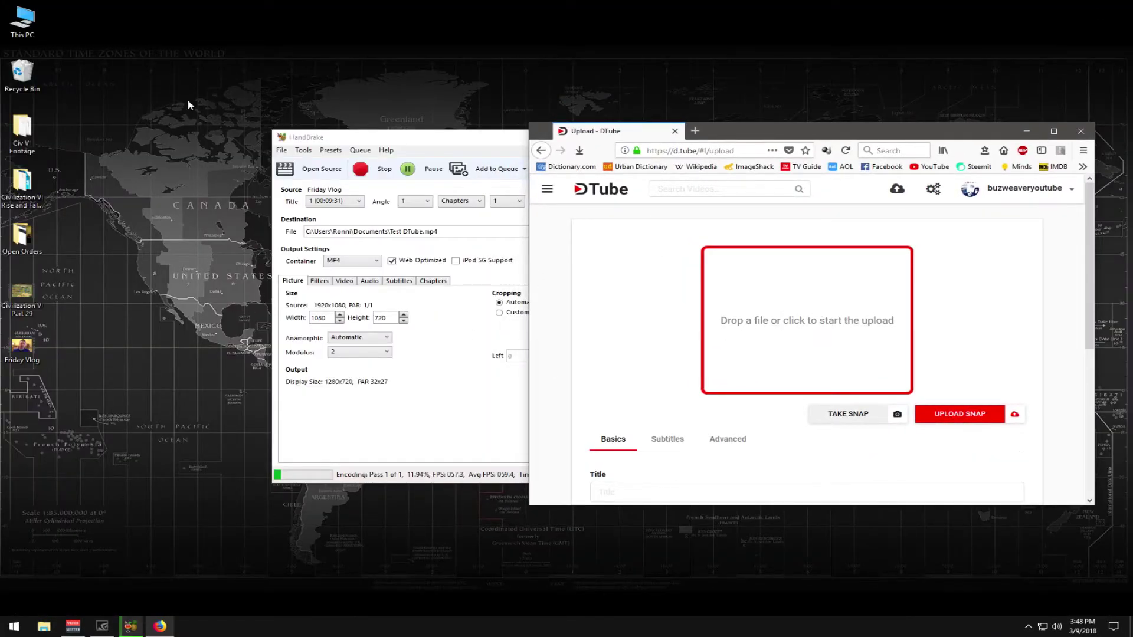
Step: Open the Documents folder from This PC and shift its window slightly left
double_click(23, 21)
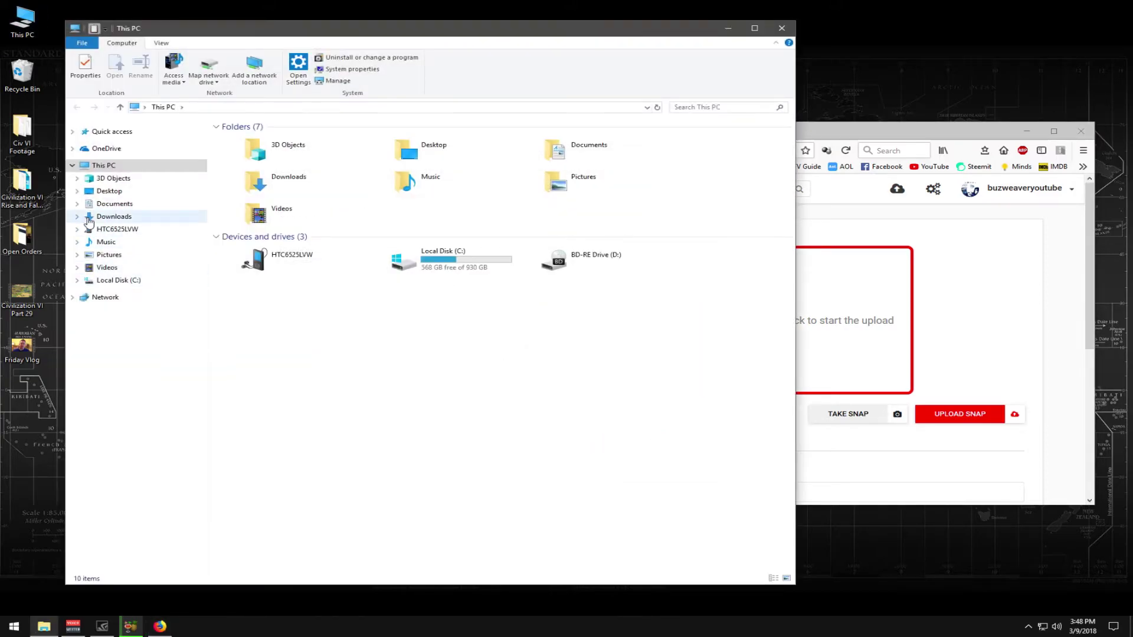
left_click(103, 205)
left_click_drag(436, 29, 368, 25)
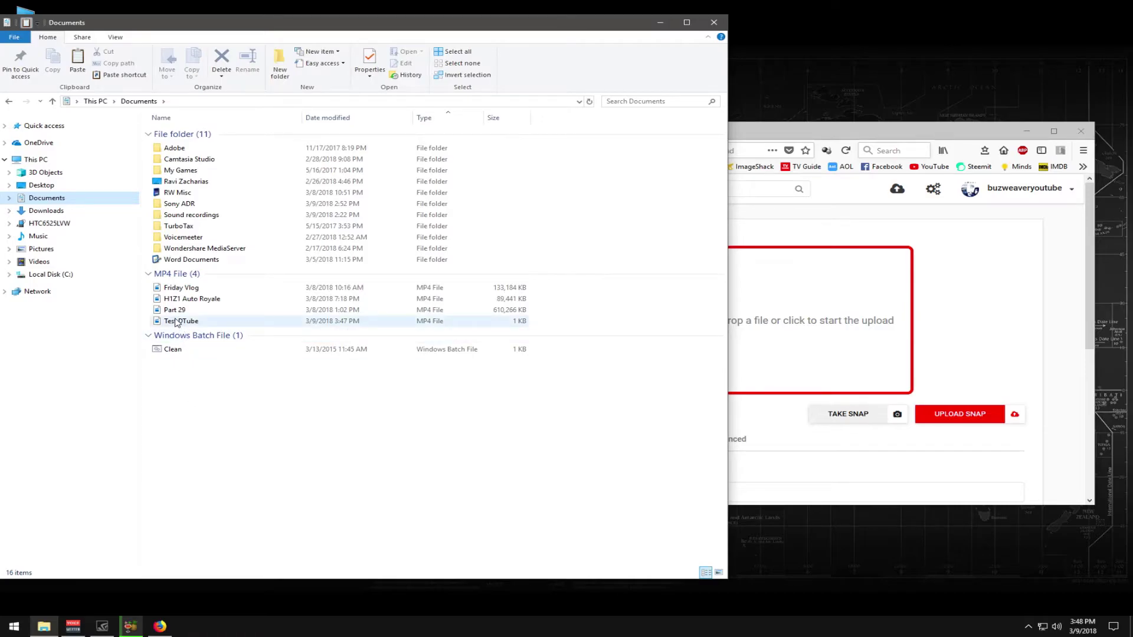
Step: Drag Test DTube.mp4 onto DTube's drop box, then close the browser after it's rejected
left_click_drag(173, 322, 819, 323)
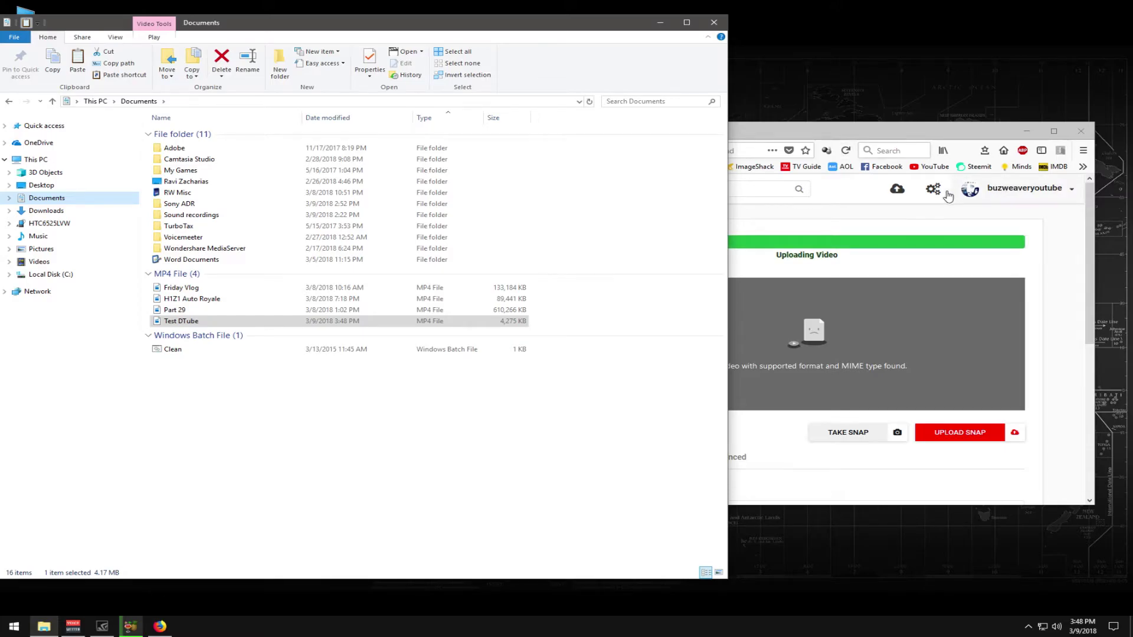
left_click(916, 199)
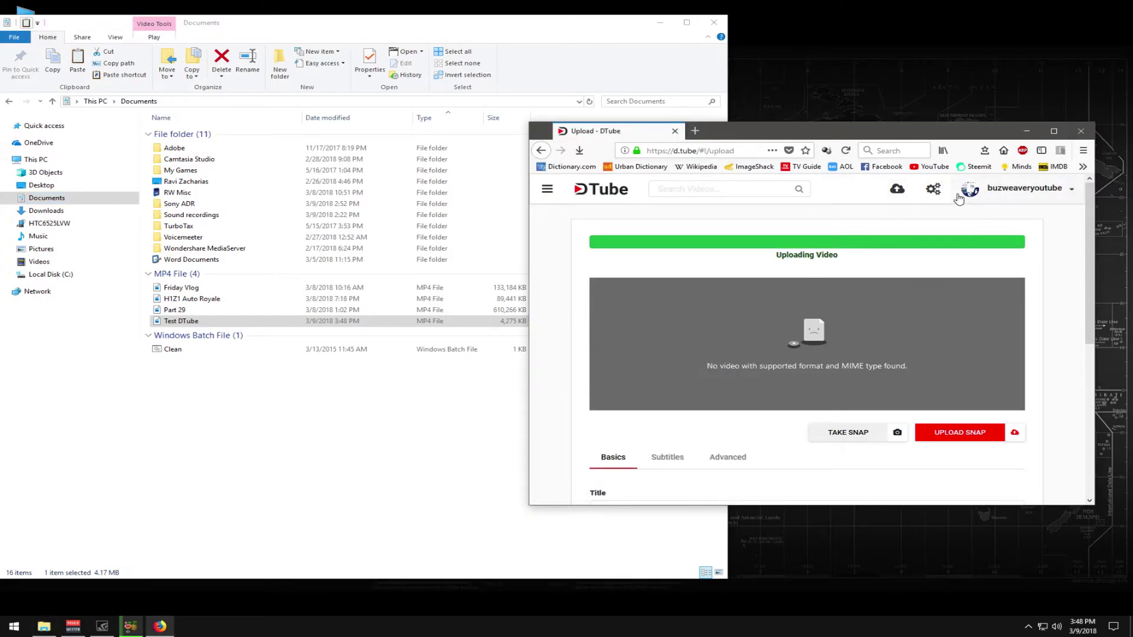
left_click(674, 131)
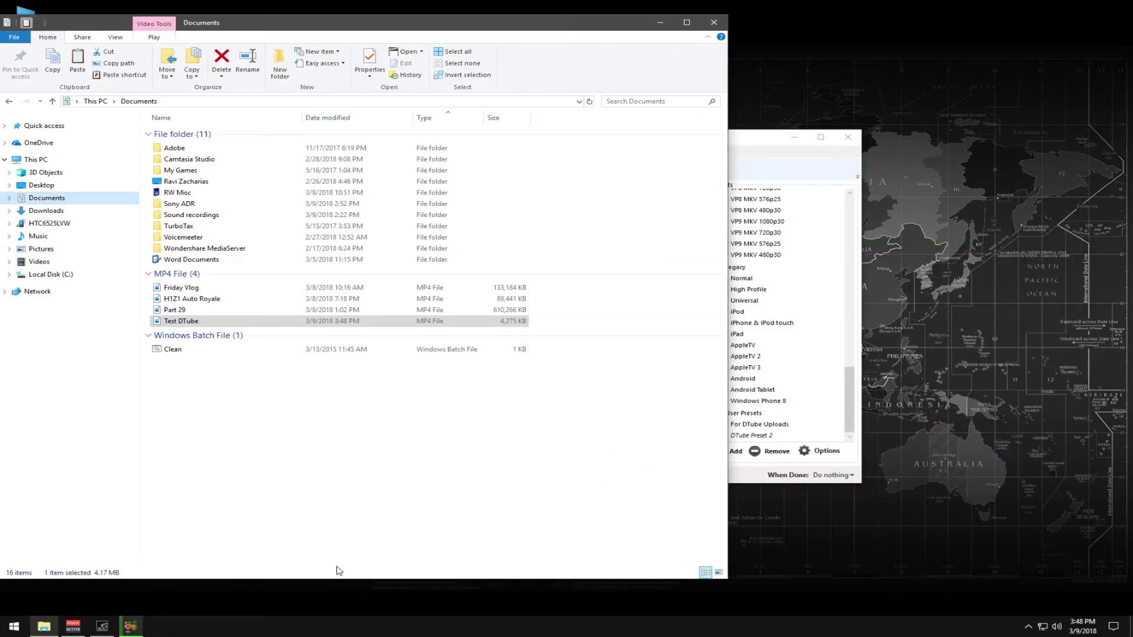
Step: Relaunch Firefox and go from the DTube site tile to the video upload page
key("super")
key("Escape")
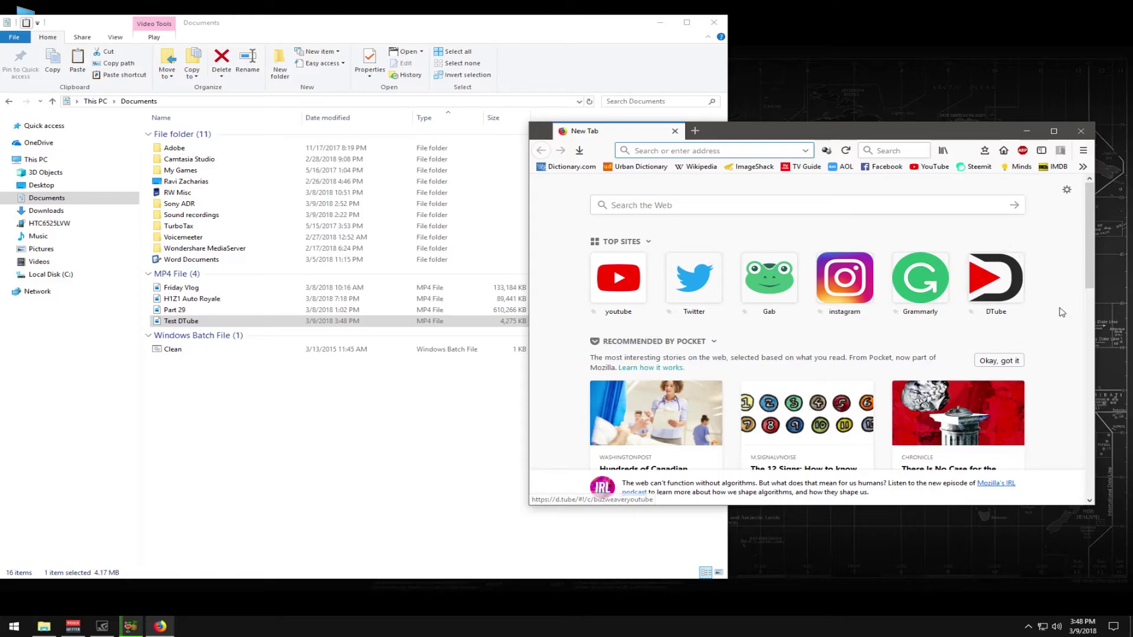
left_click(1012, 280)
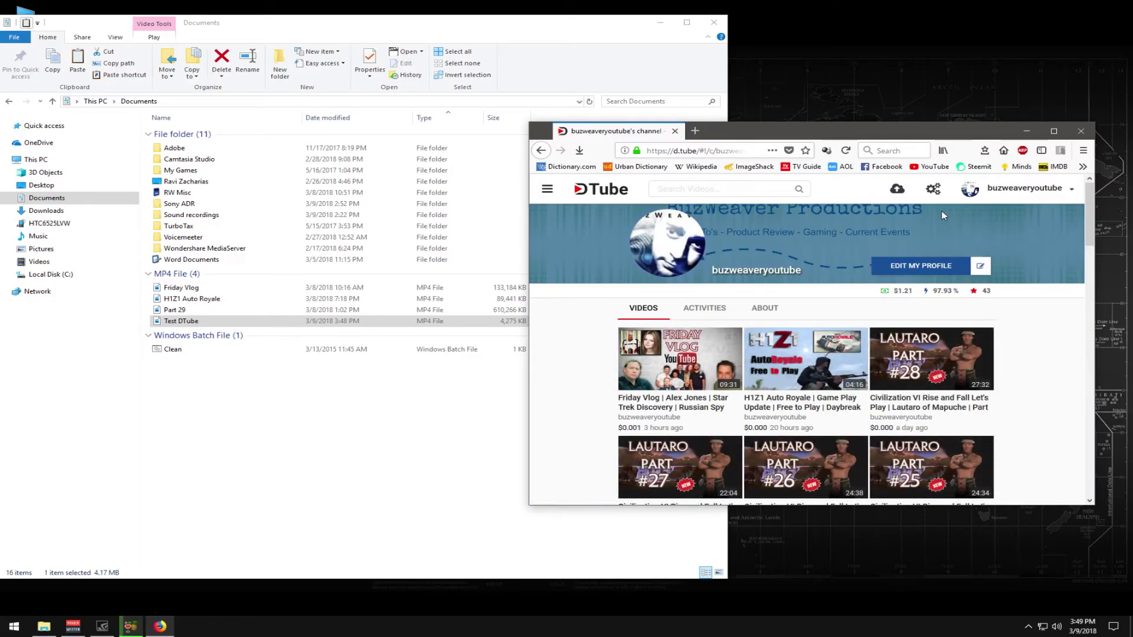
left_click(896, 190)
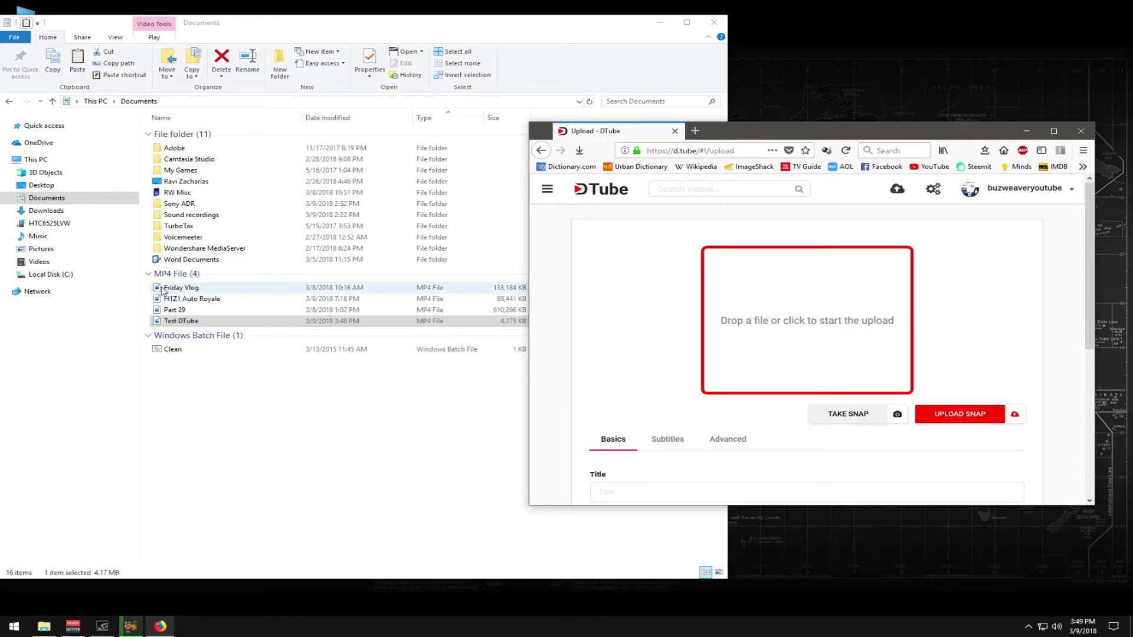
Step: Drop Friday Vlog into DTube's upload box, pause its preview and clear the auto-filled title
left_click_drag(163, 289, 792, 322)
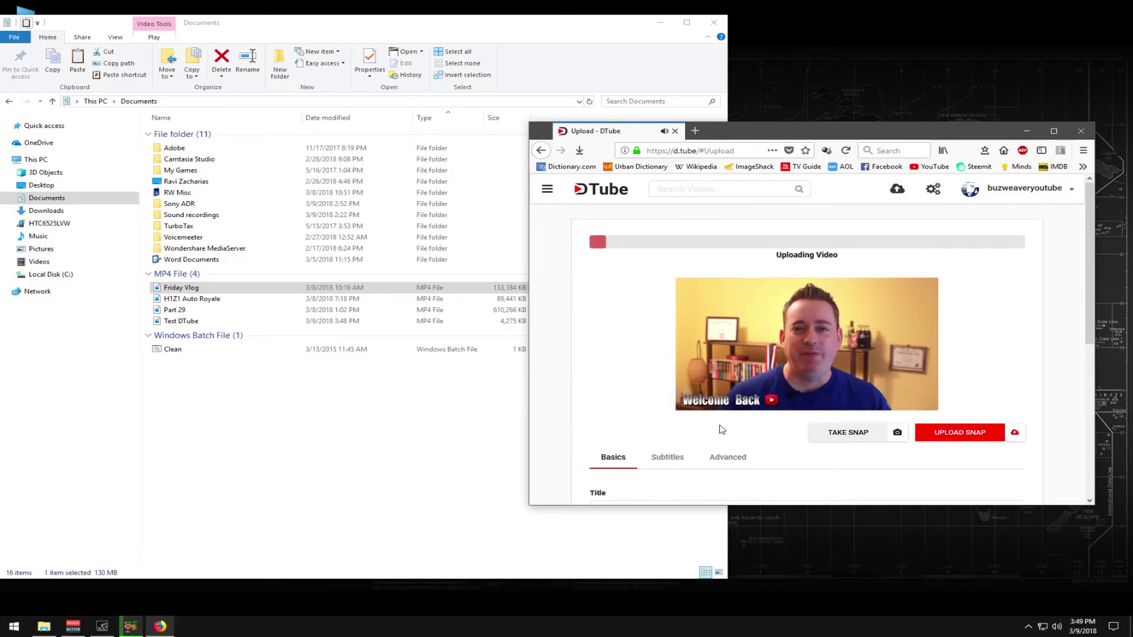
left_click(603, 401)
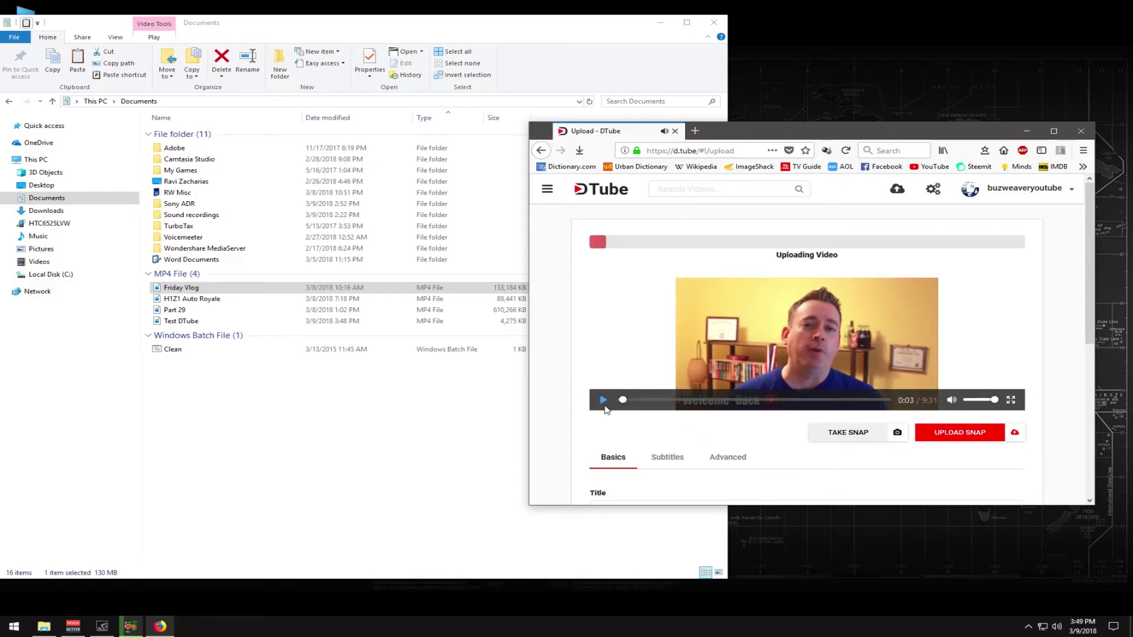
scroll(794, 390, "down", 1)
scroll(855, 270, "up", 1)
scroll(755, 364, "down", 3)
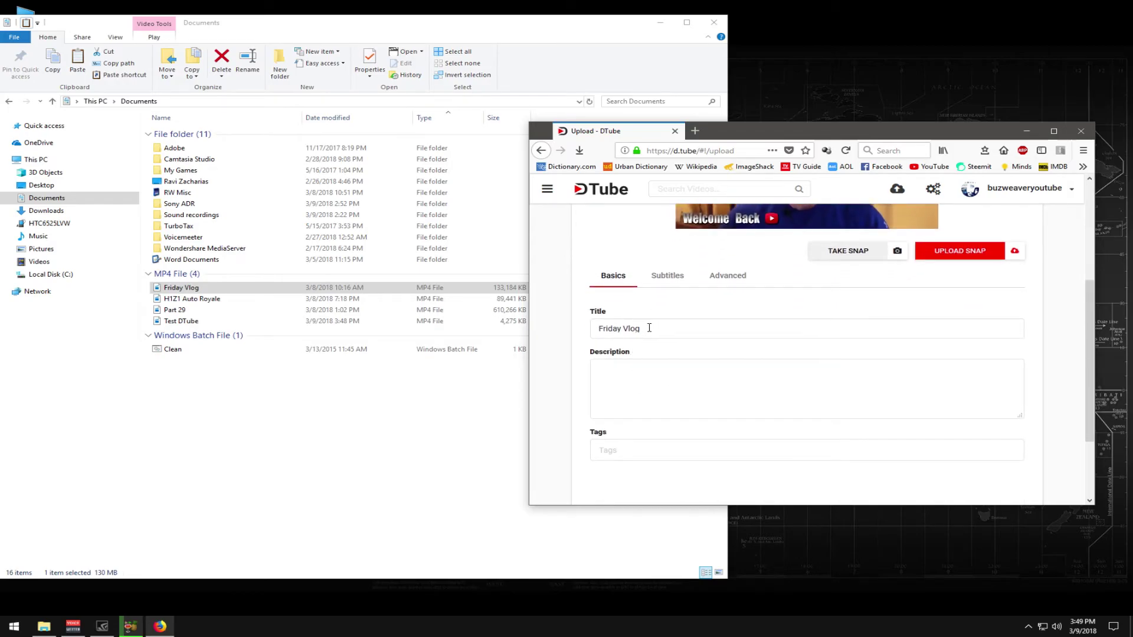
triple_click(648, 328)
key("BackSpace")
Step: Click into the Tags field, close the browser and return to HandBrake at 23.5% encoded
scroll(673, 354, "down", 1)
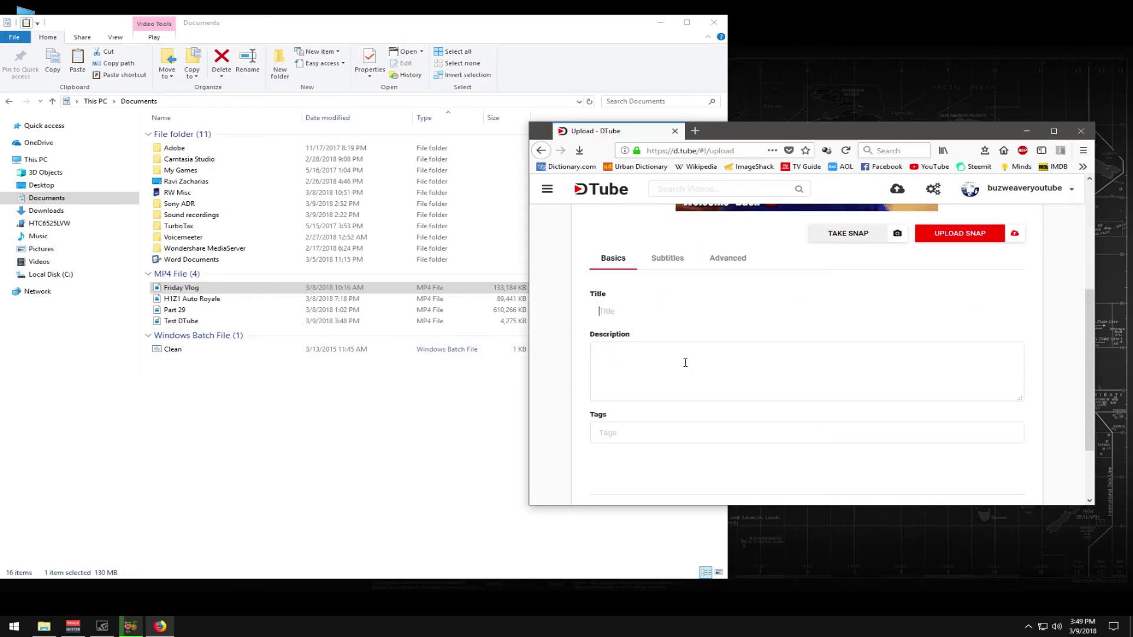
left_click(632, 396)
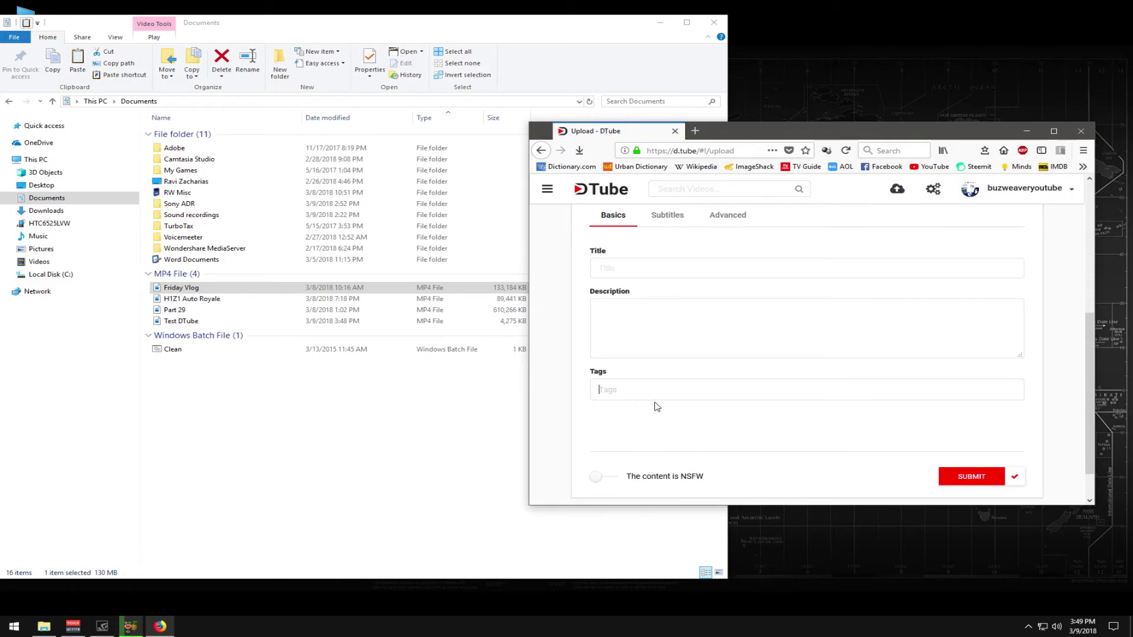
scroll(739, 418, "up", 1)
scroll(739, 418, "up", 4)
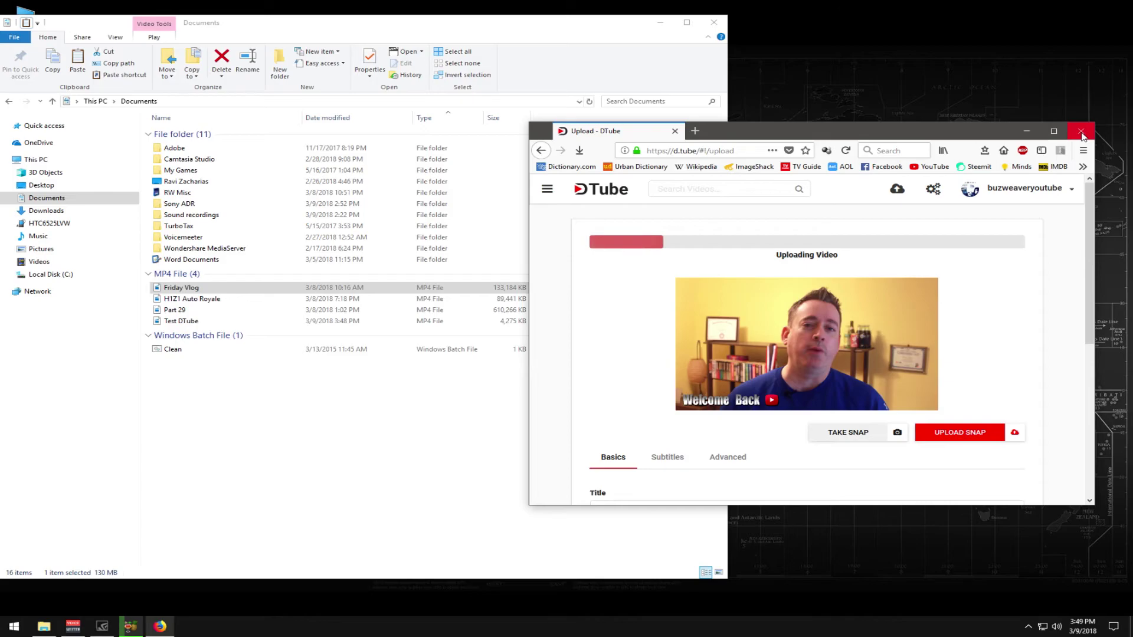
left_click(1082, 135)
left_click(766, 140)
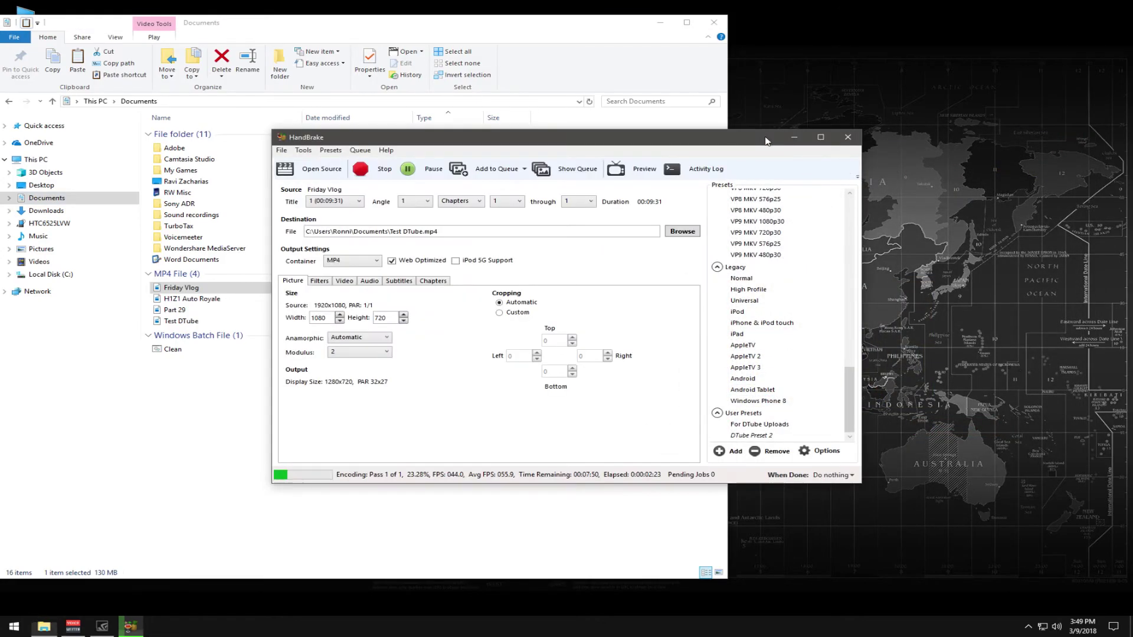
Step: Check the Friday Vlog file's properties, showing 130 MB
right_click(200, 292)
left_click(247, 481)
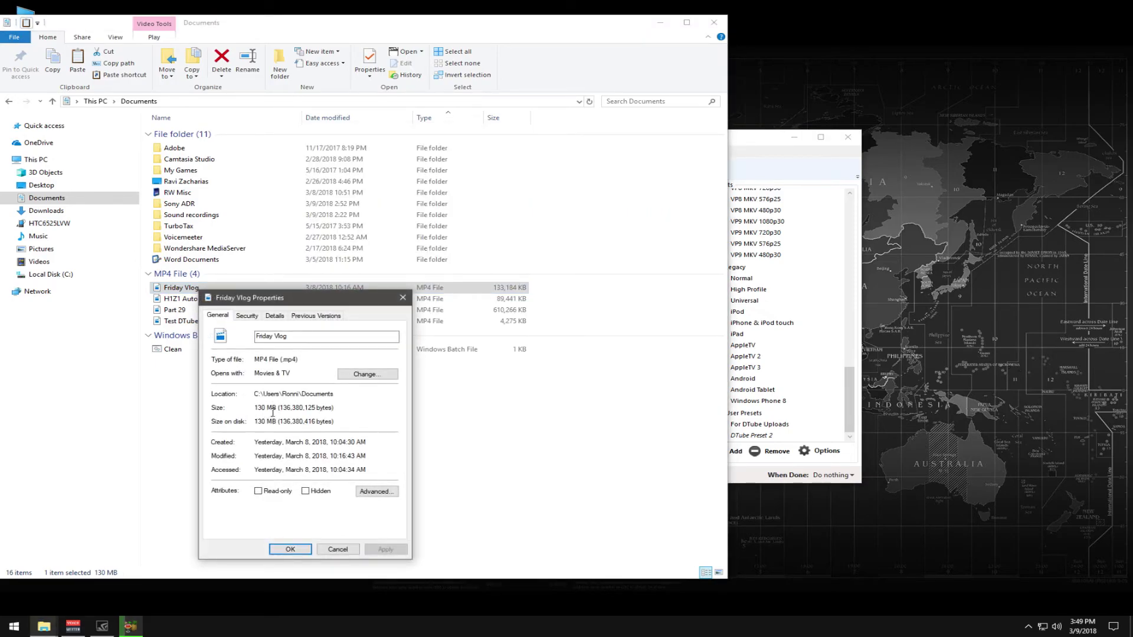
left_click(337, 549)
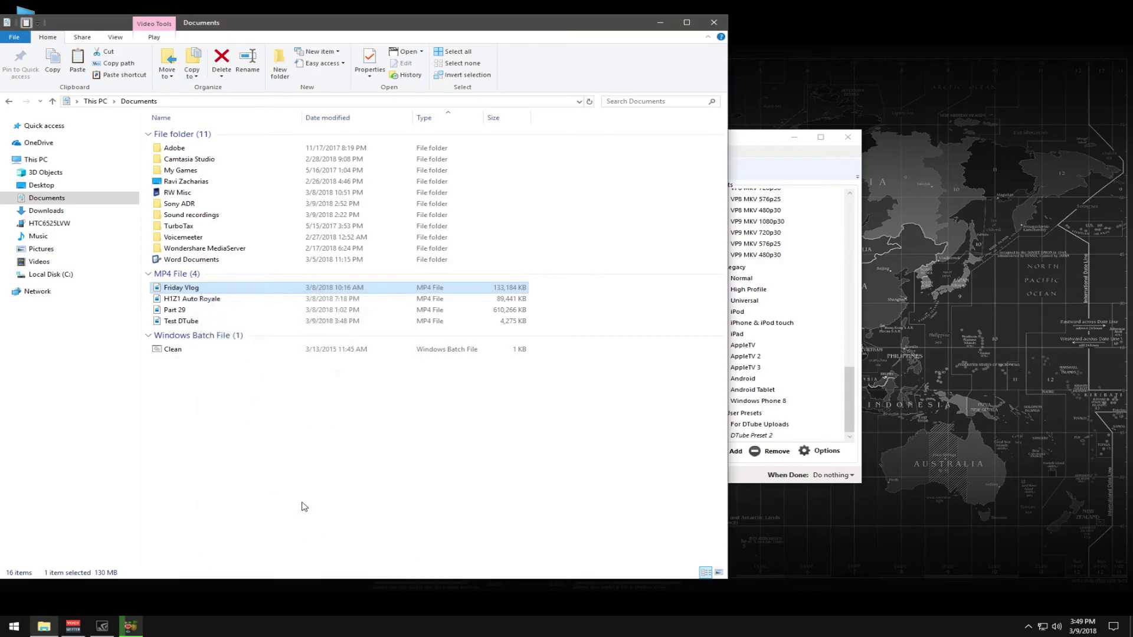
Step: Check Part 29's properties (595 MB), then close the File Explorer window
right_click(186, 313)
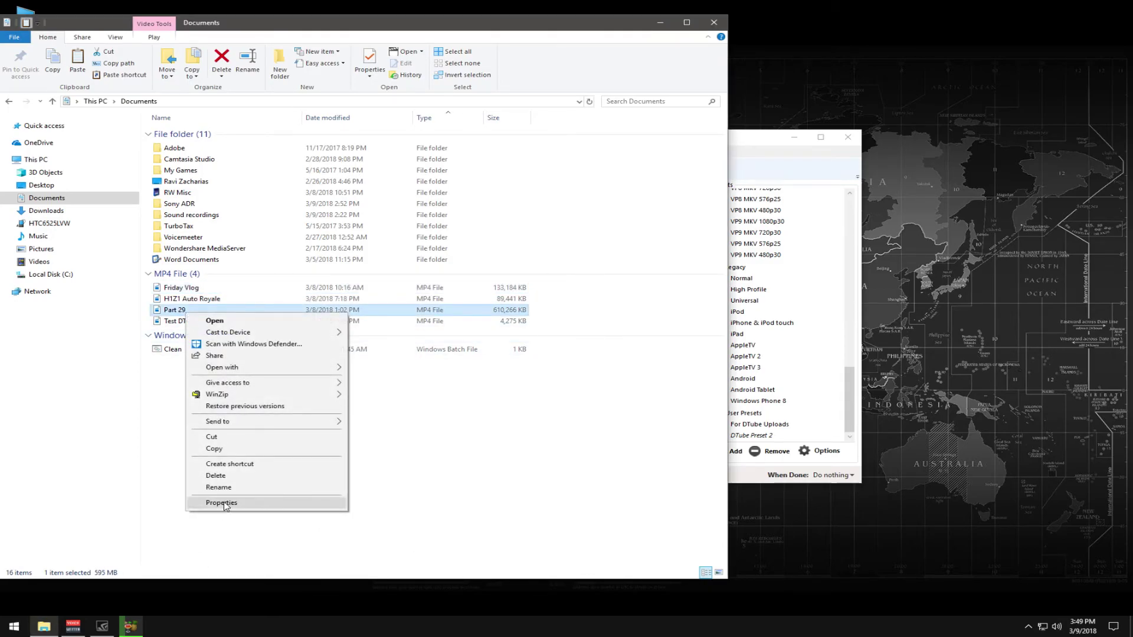
left_click(223, 502)
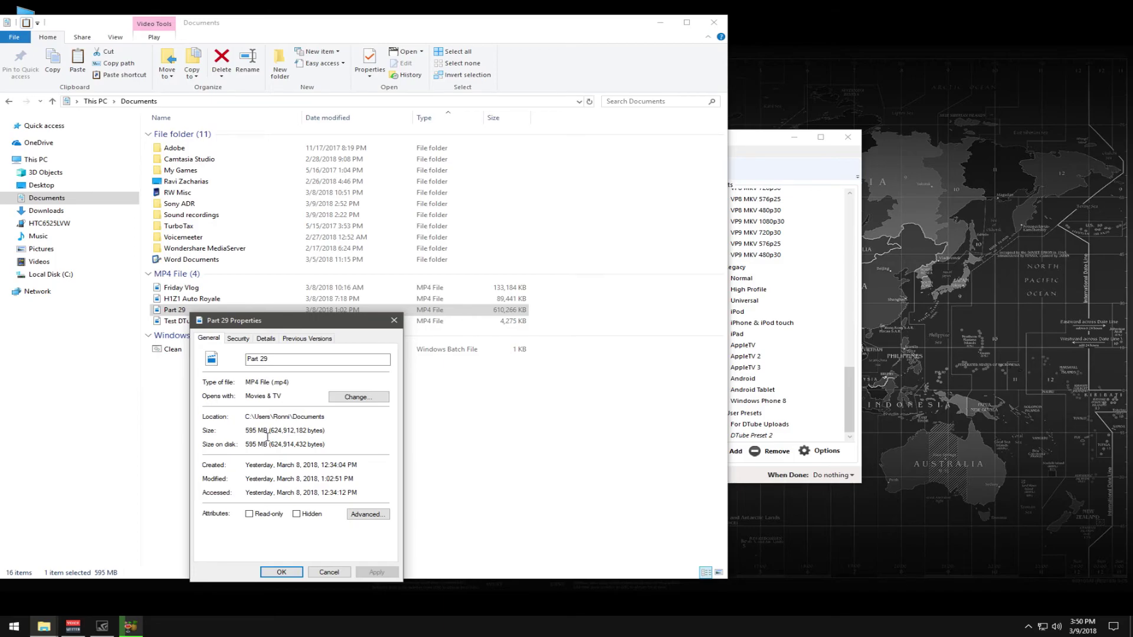
left_click(394, 321)
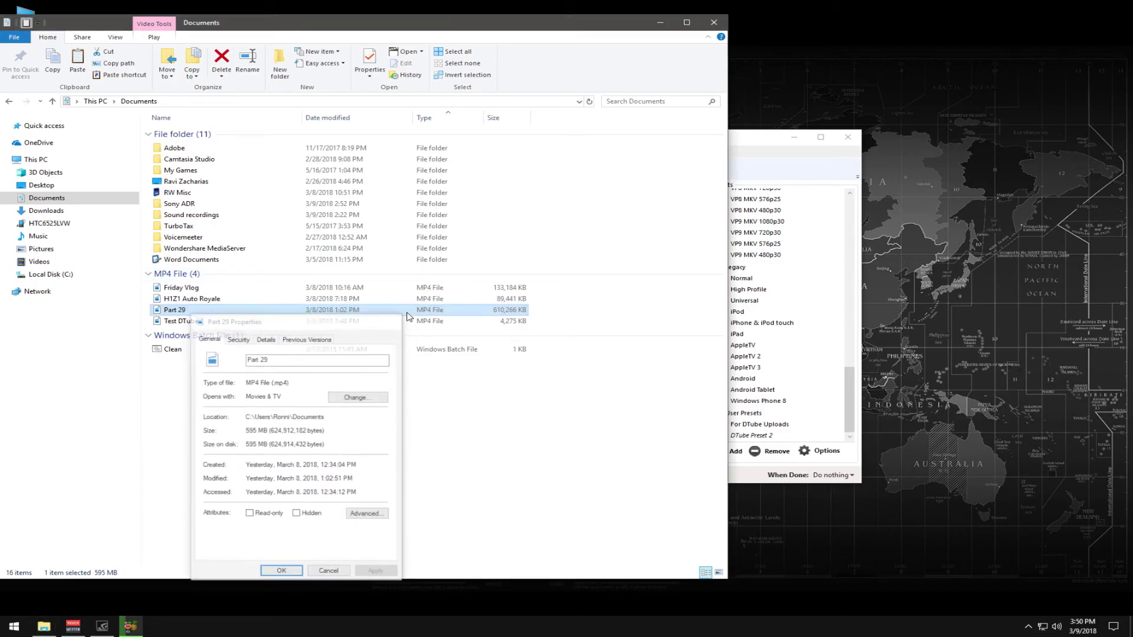
left_click(714, 23)
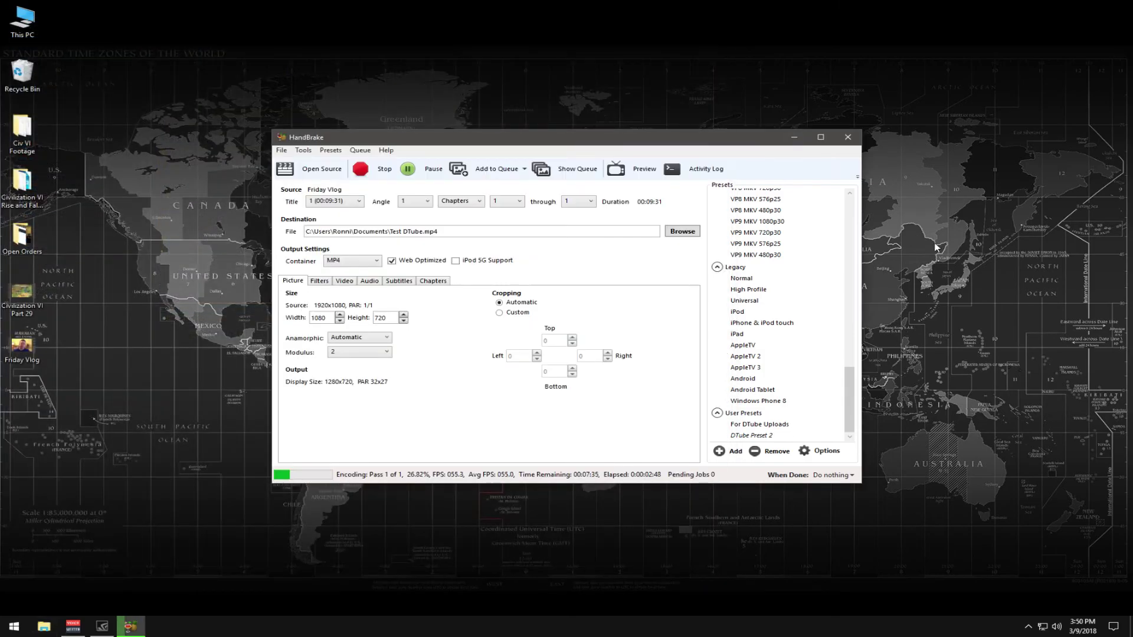